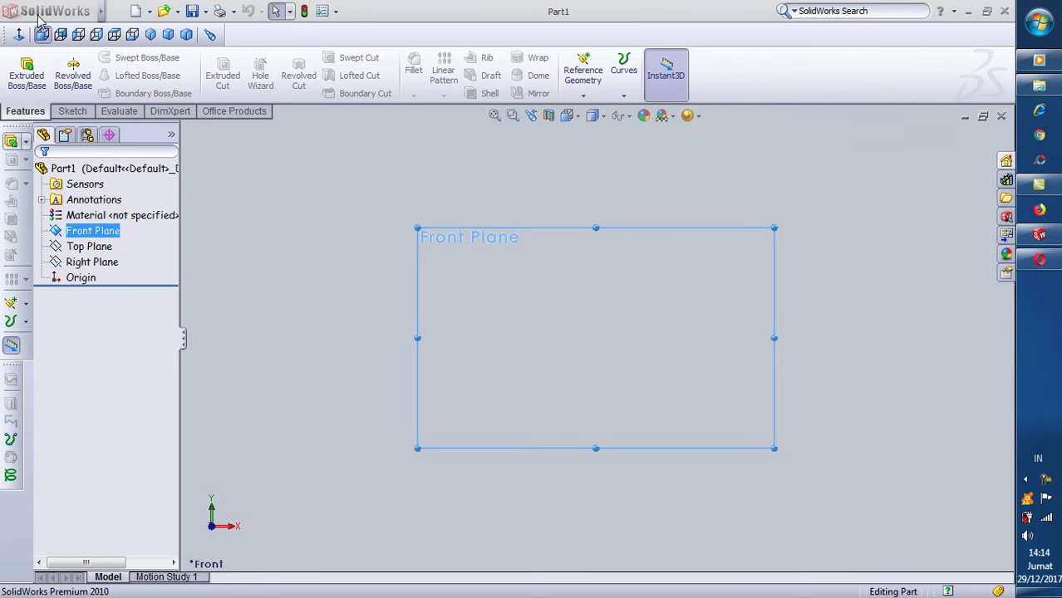
- On the Front Plane, draw a vertical line rising about 54 mm from the origin
click(72, 110)
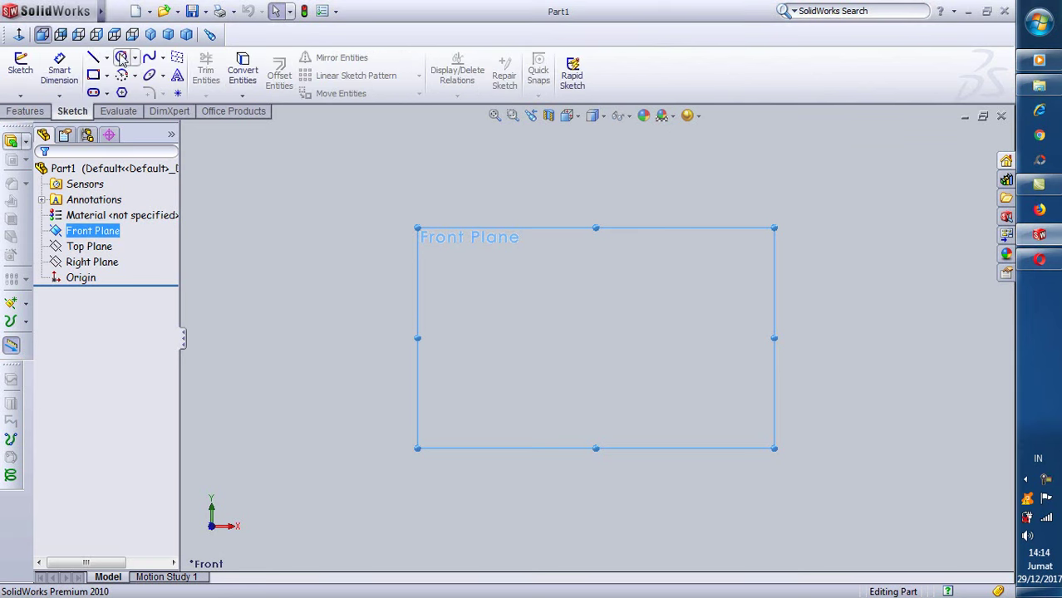
click(89, 56)
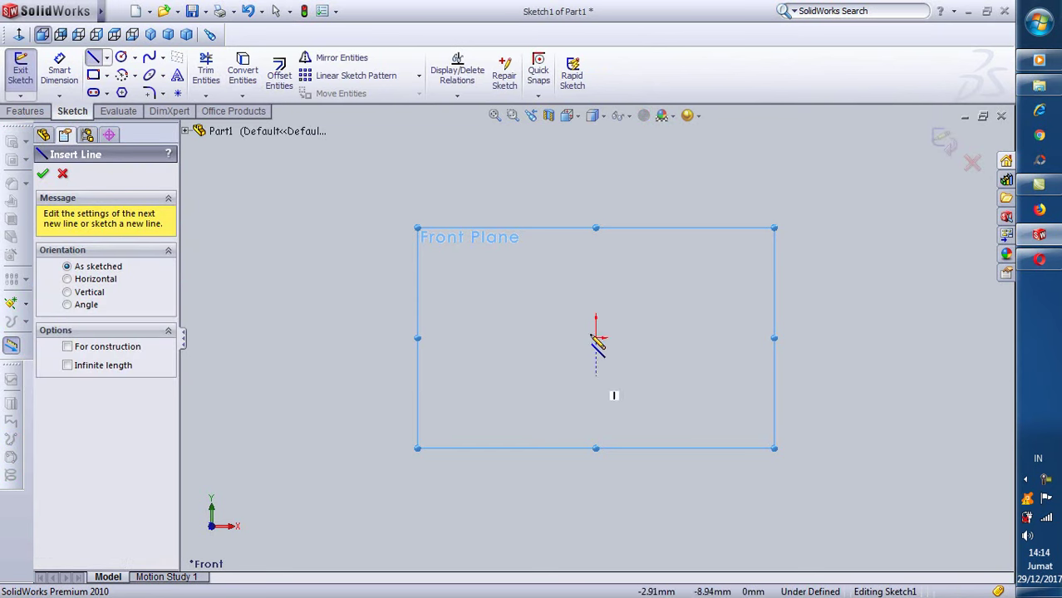
click(595, 337)
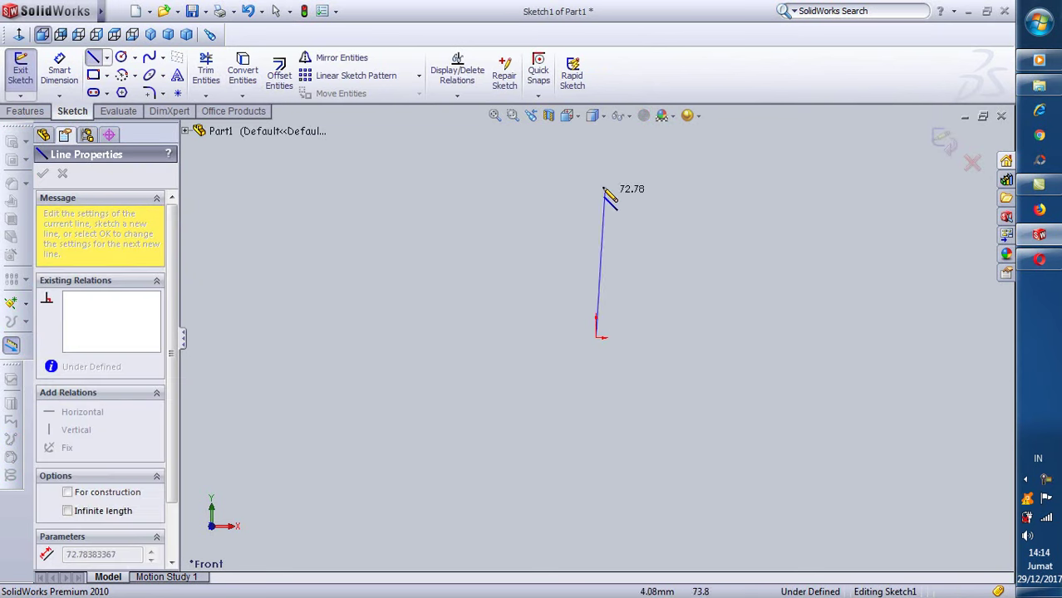
scroll(598, 208, down, 1)
scroll(609, 220, down, 1)
scroll(608, 223, down, 1)
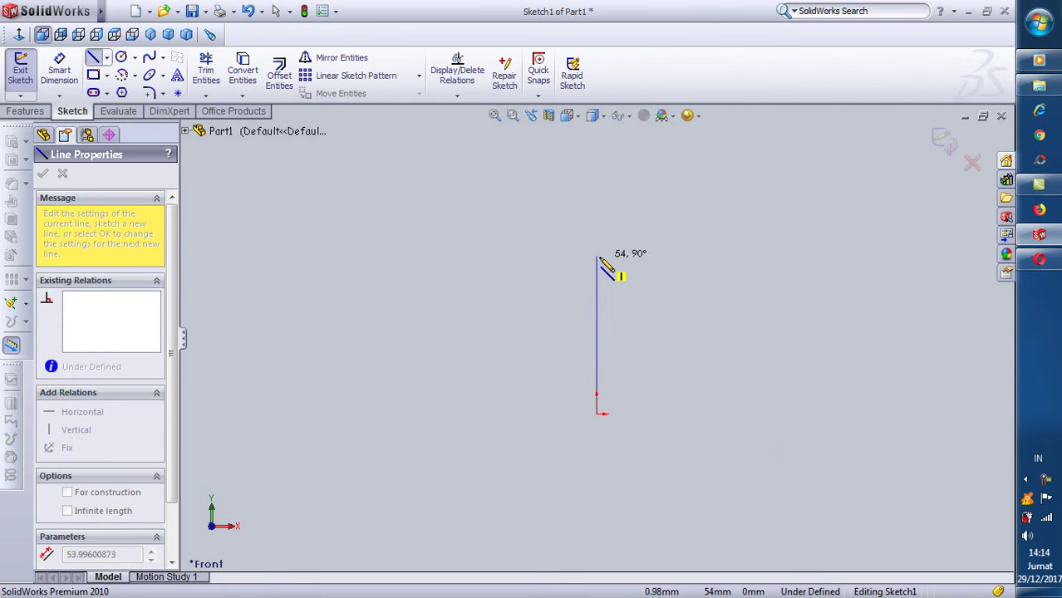
click(598, 259)
right_click(607, 266)
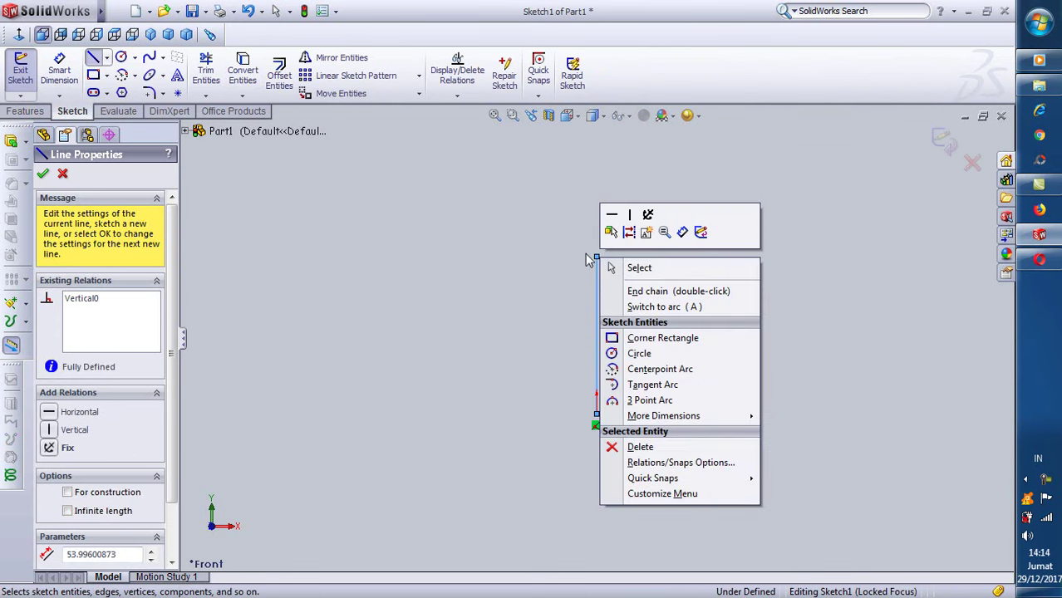
key(Escape)
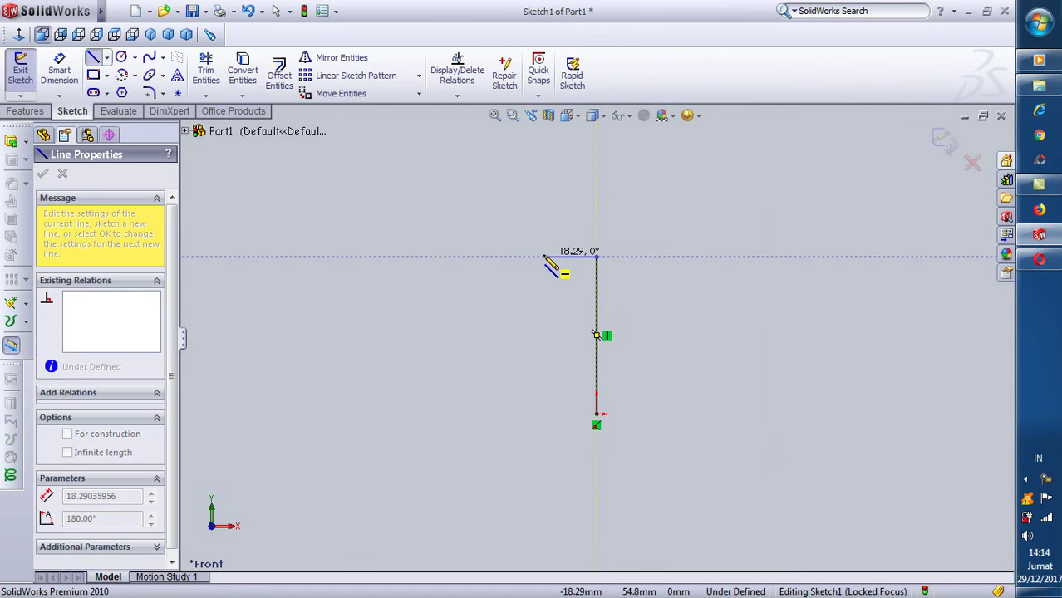
- Continue the chain with two leftward steps and an angled segment up to the left
click(543, 256)
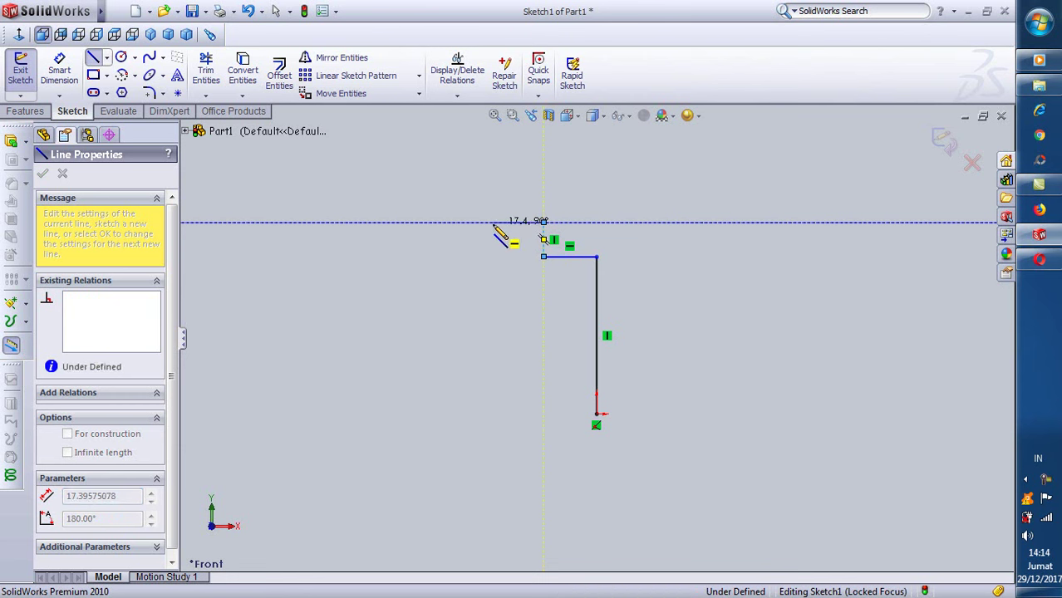
click(543, 222)
click(493, 221)
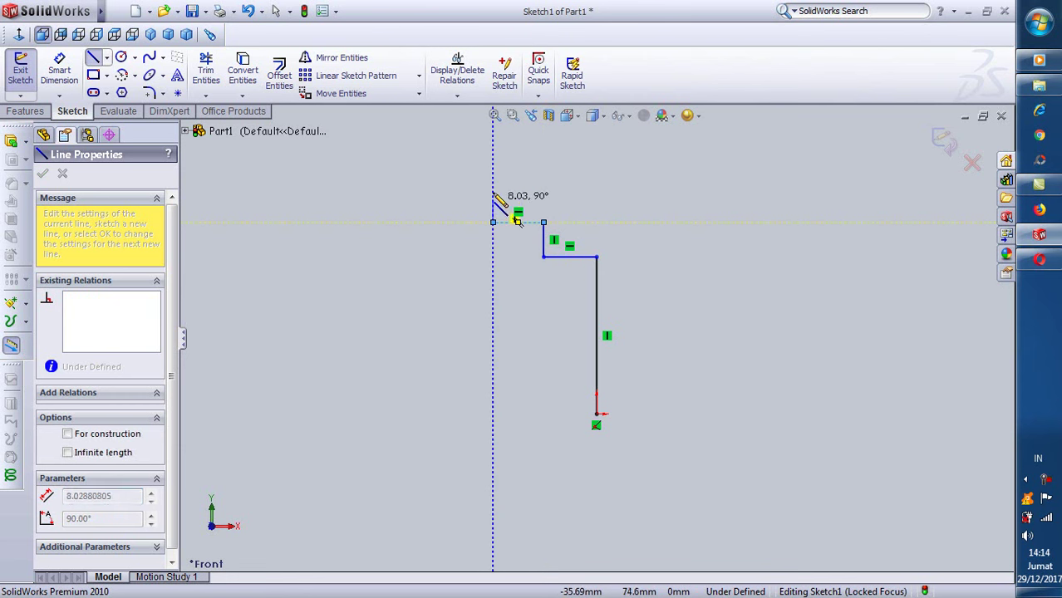
right_click(464, 158)
click(470, 164)
click(443, 133)
key(Escape)
- Dimension the right vertical line to a height of 50 mm
click(59, 71)
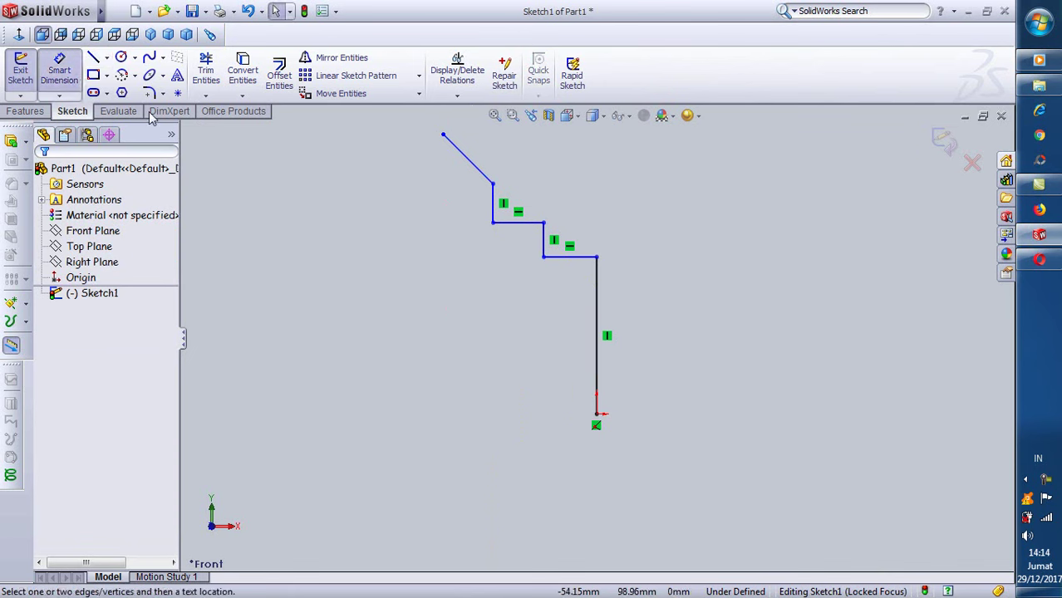
click(598, 258)
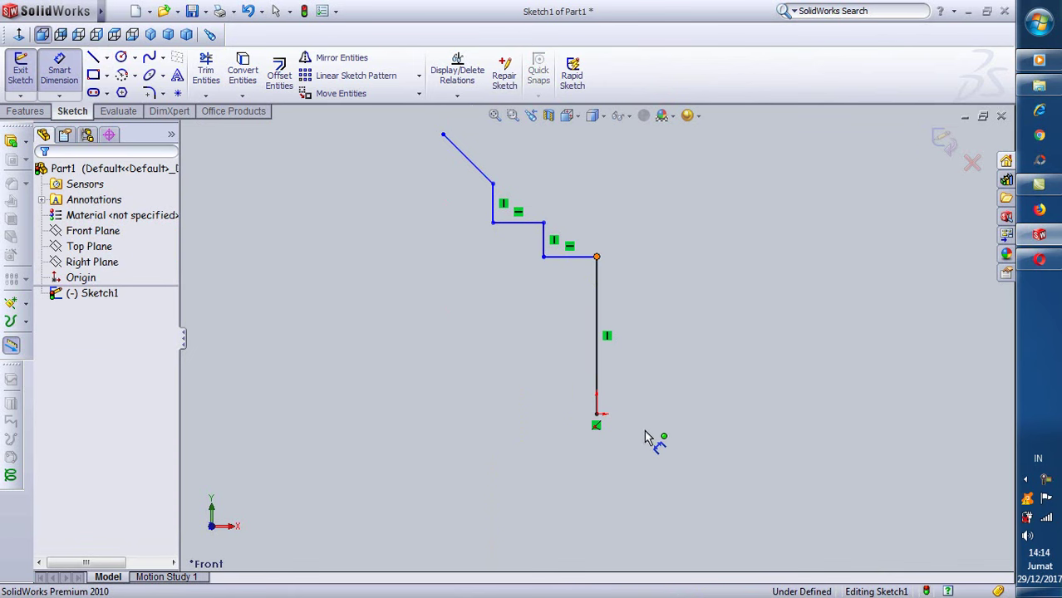
click(595, 415)
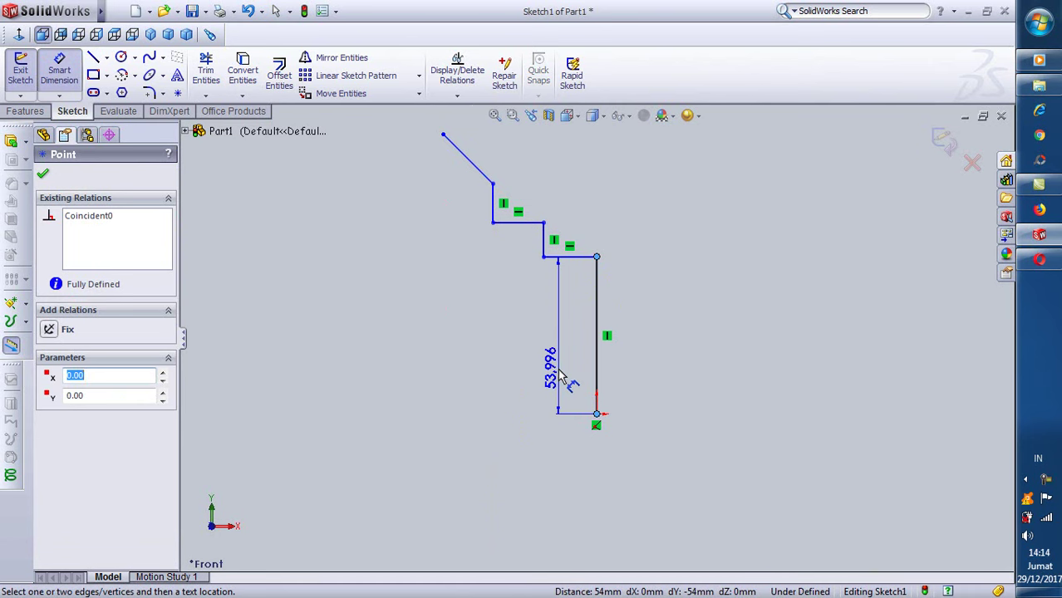
click(573, 376)
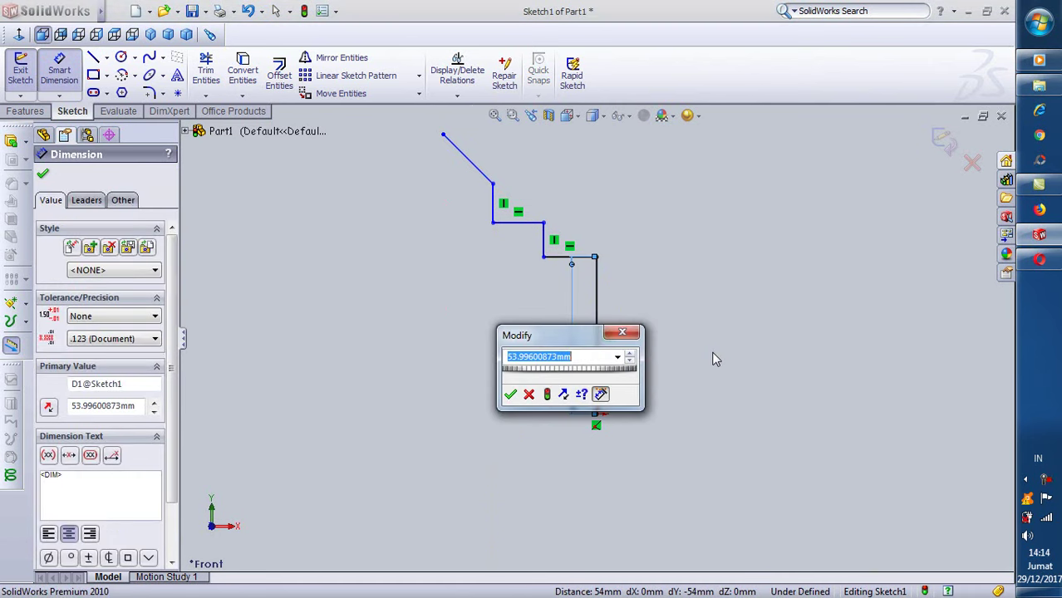
text(5)
click(509, 395)
- Dimension the first step 20 mm wide and 5 mm high
scroll(591, 277, down, 1)
scroll(526, 291, down, 1)
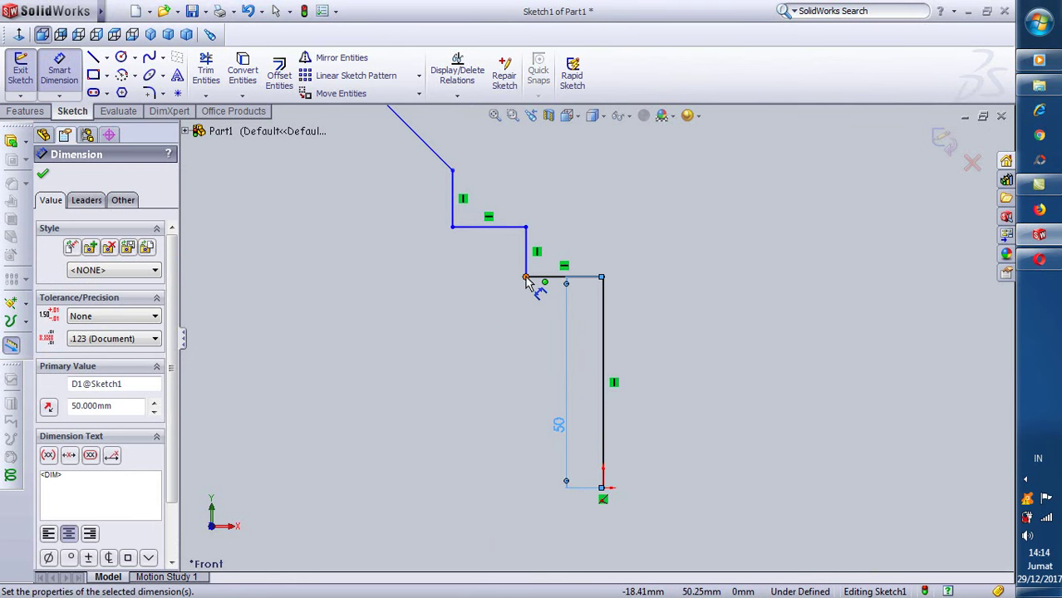
click(602, 278)
click(525, 276)
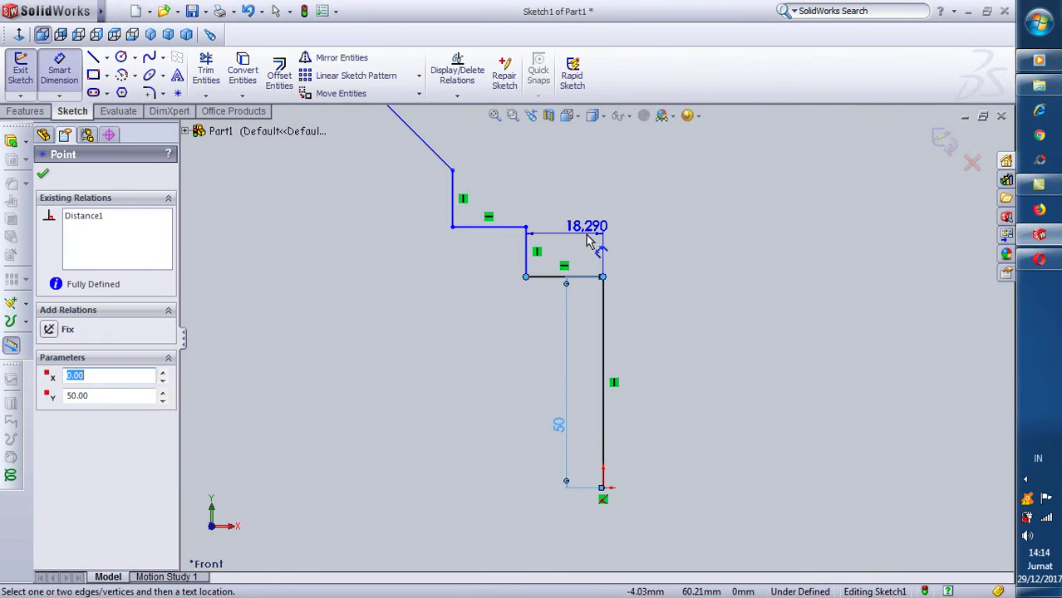
click(558, 235)
click(558, 235)
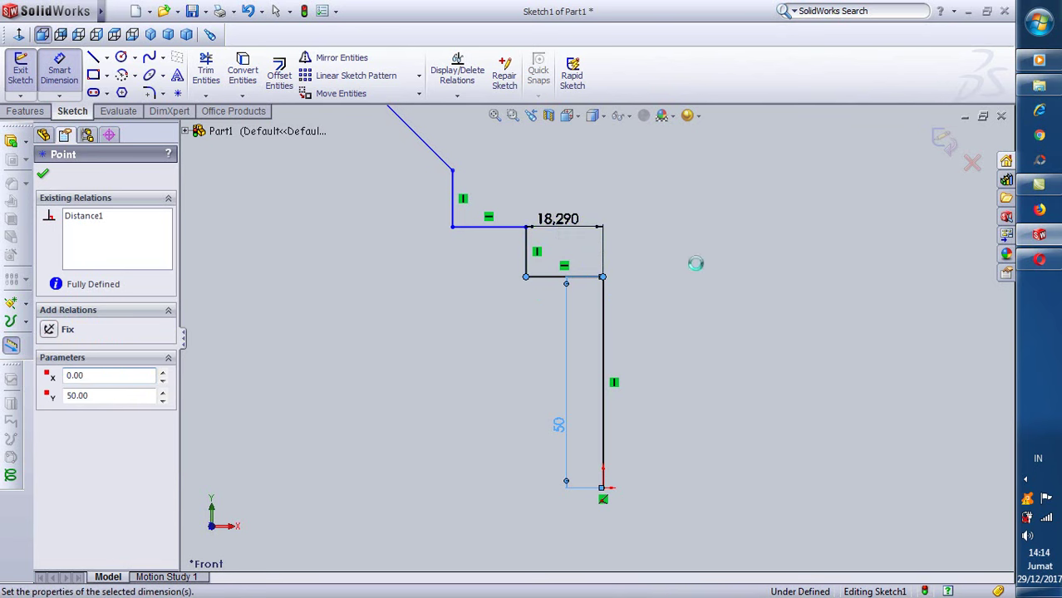
text(3)
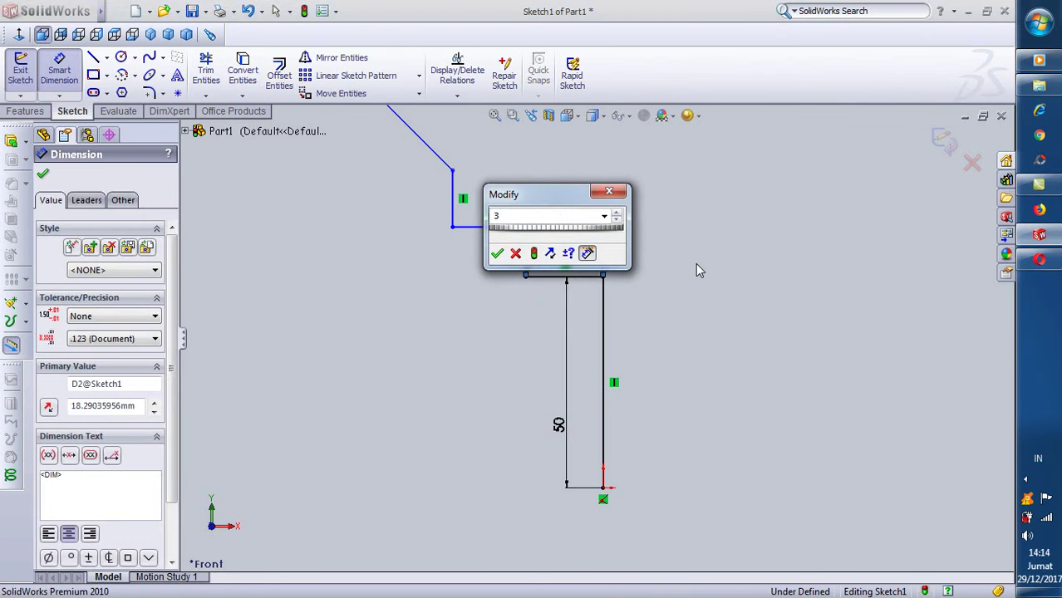
text(0)
click(497, 255)
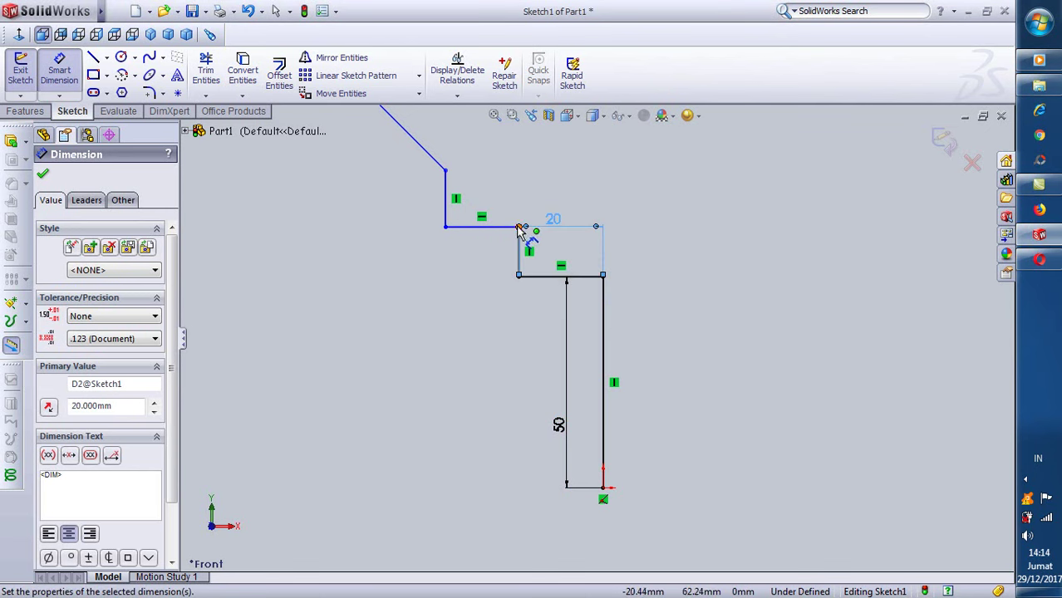
click(519, 276)
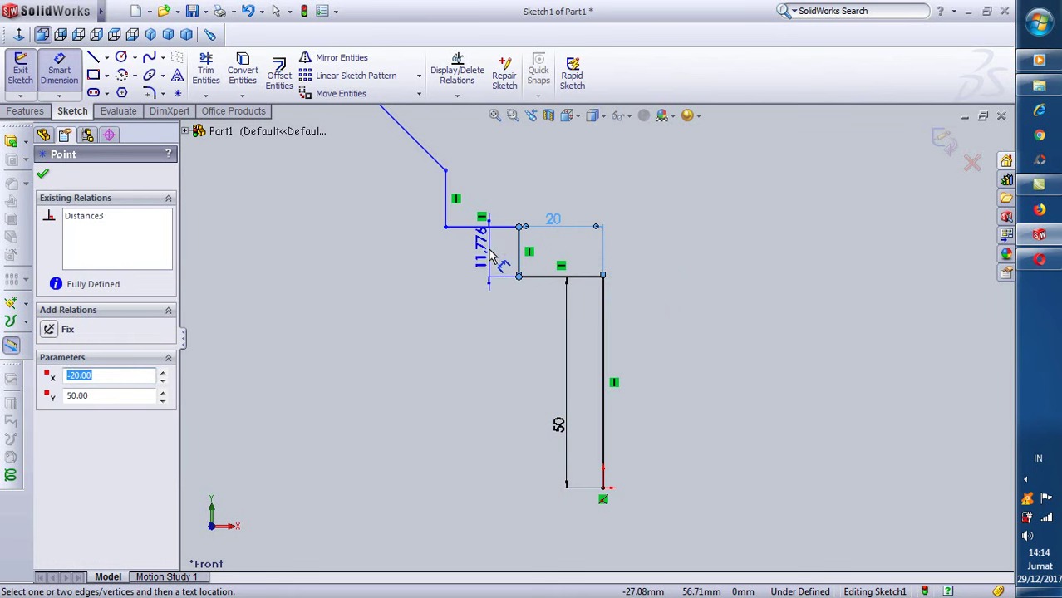
click(497, 257)
text(5)
click(429, 284)
- Dimension the second step's width and its vertical riser to 10 mm each
click(516, 256)
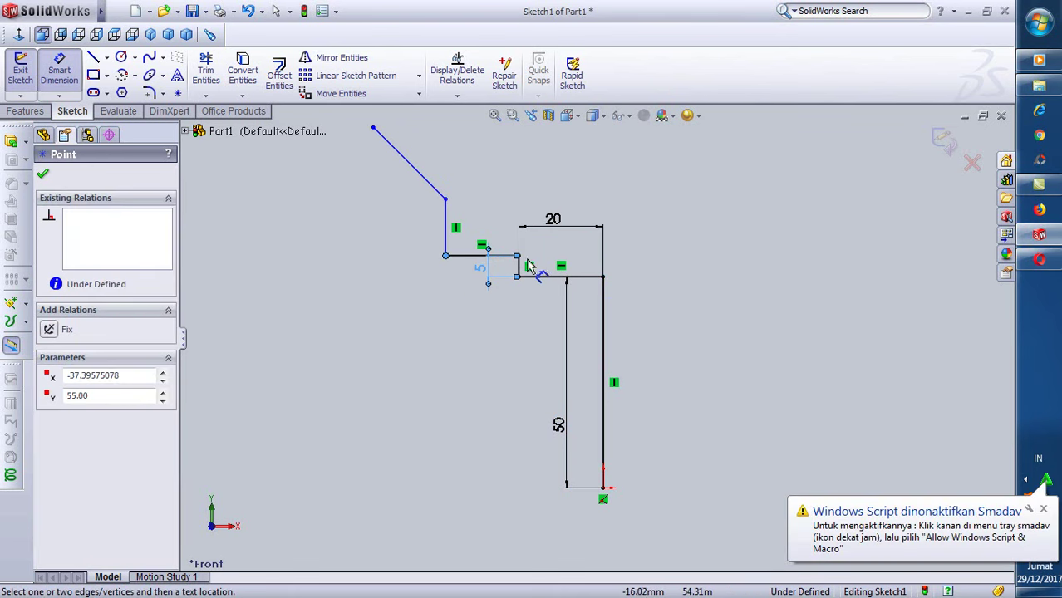
click(446, 226)
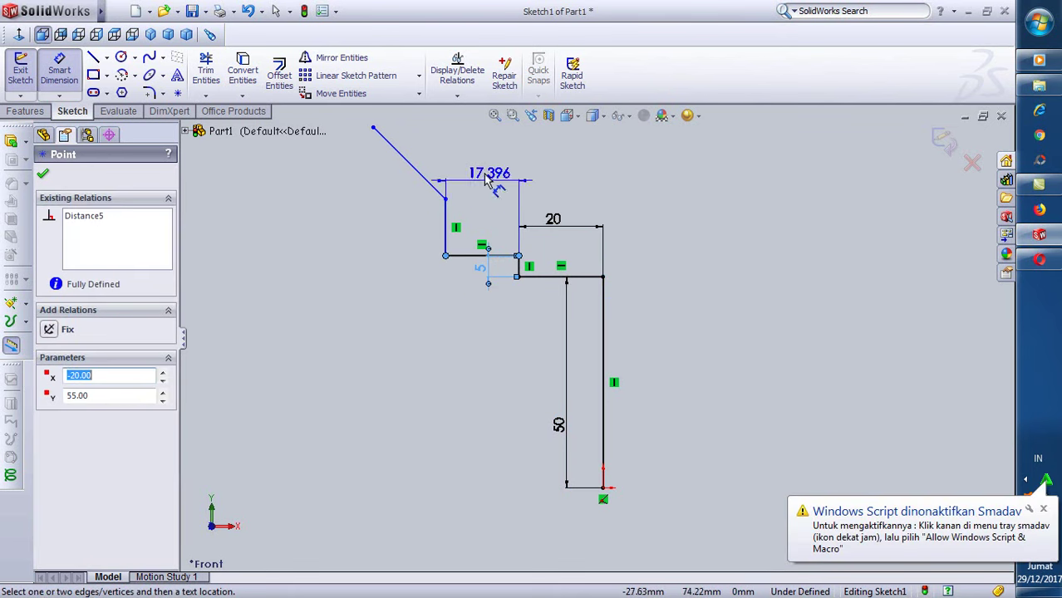
click(489, 171)
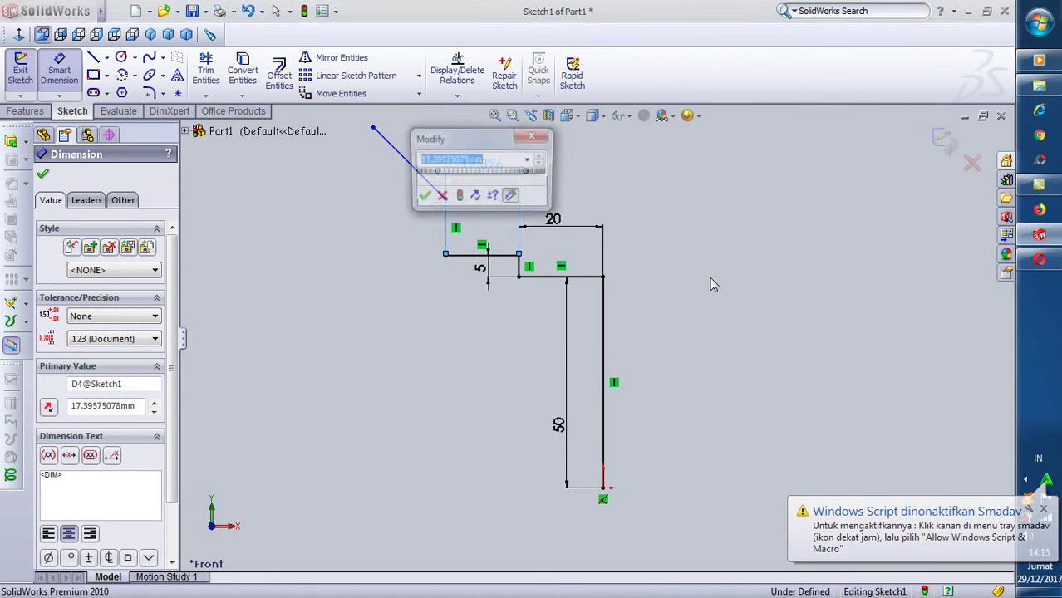
text(10)
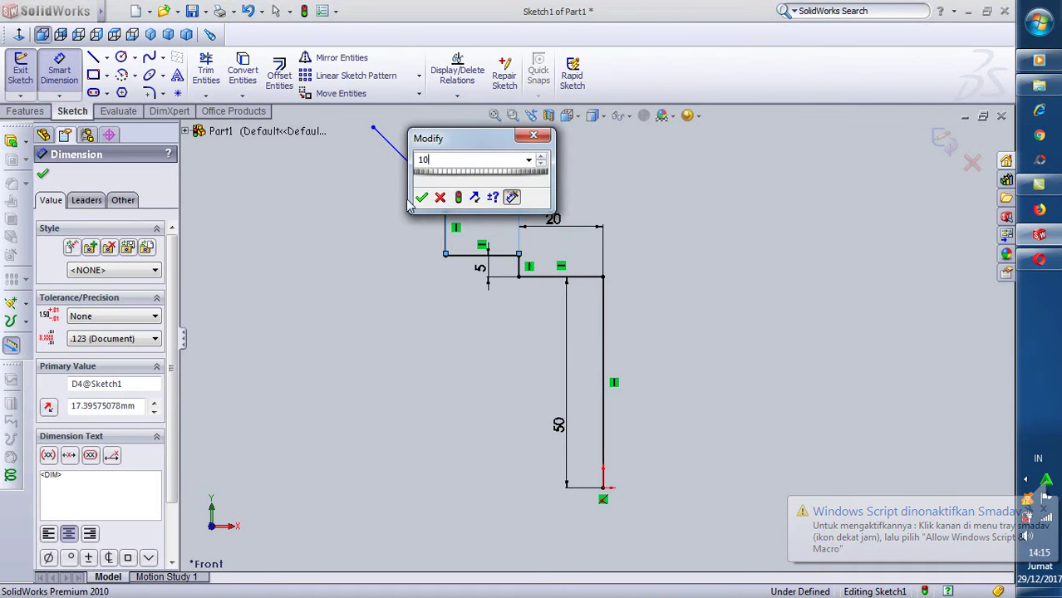
click(421, 198)
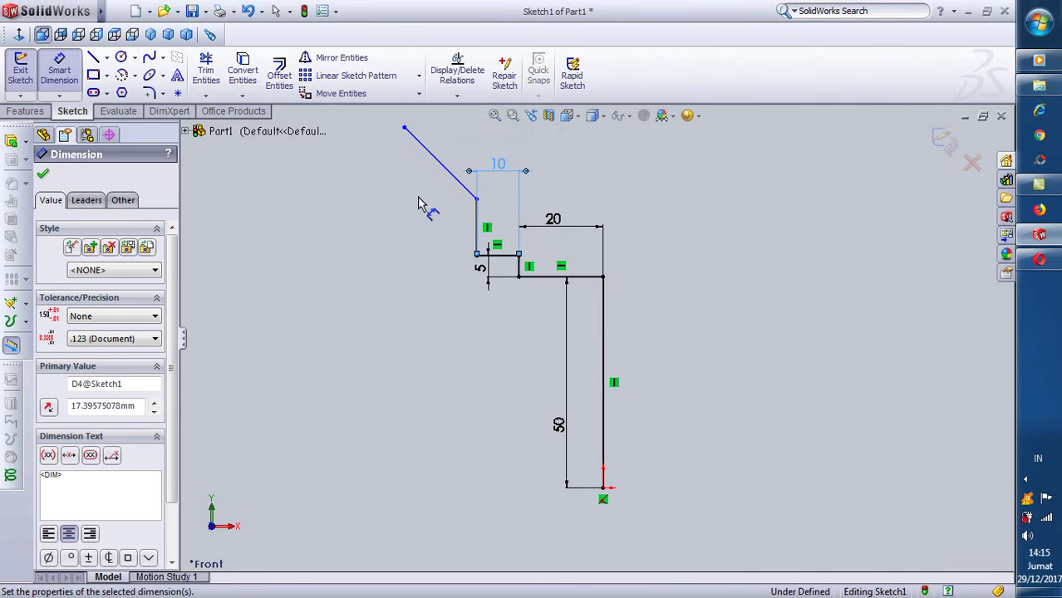
click(478, 254)
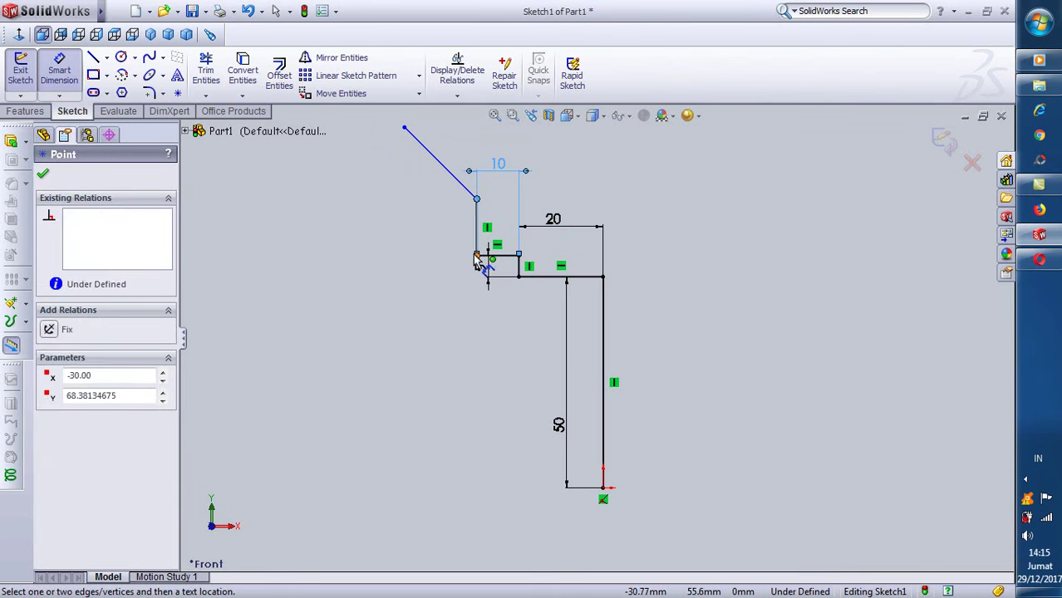
click(421, 223)
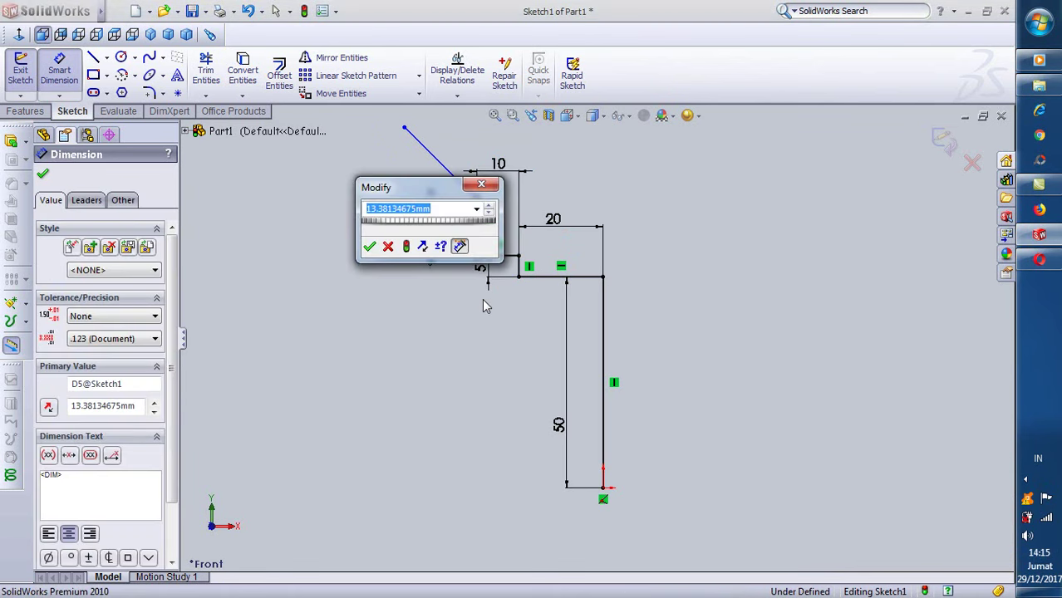
text(10)
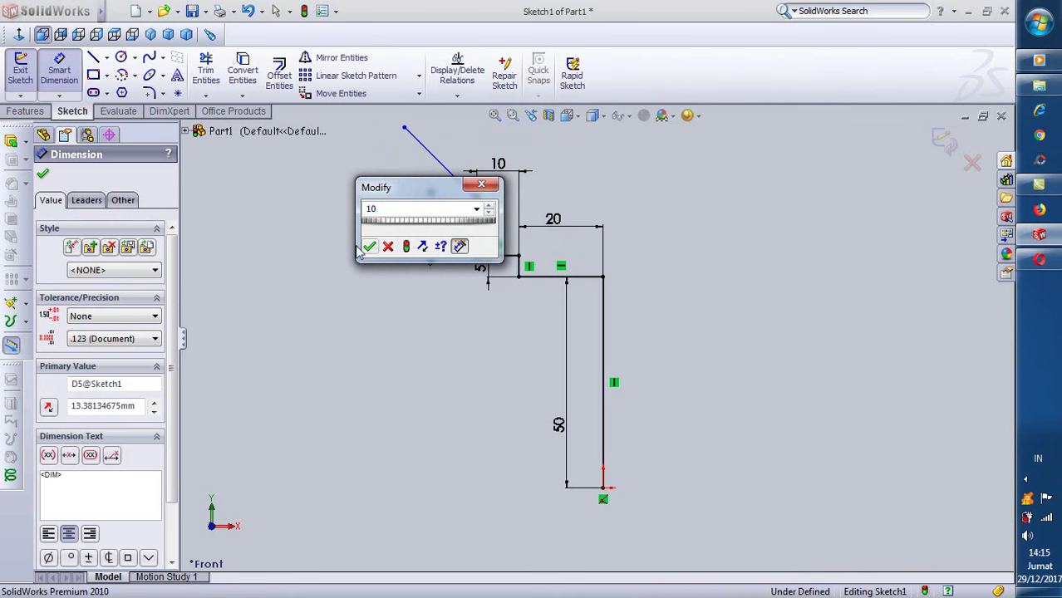
click(370, 247)
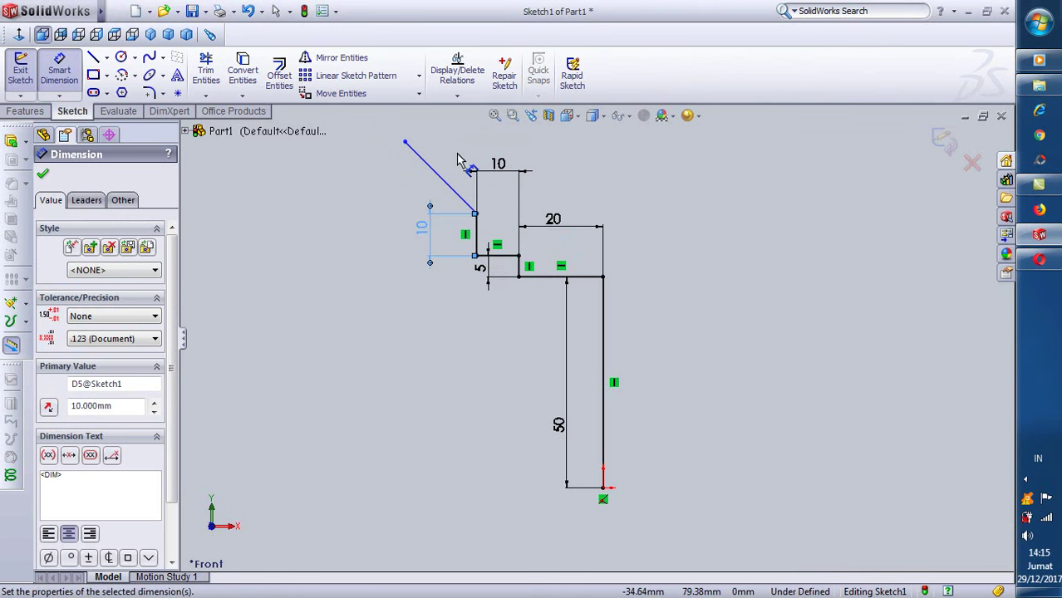
- Set the angled line's aligned length to 20 mm
click(406, 142)
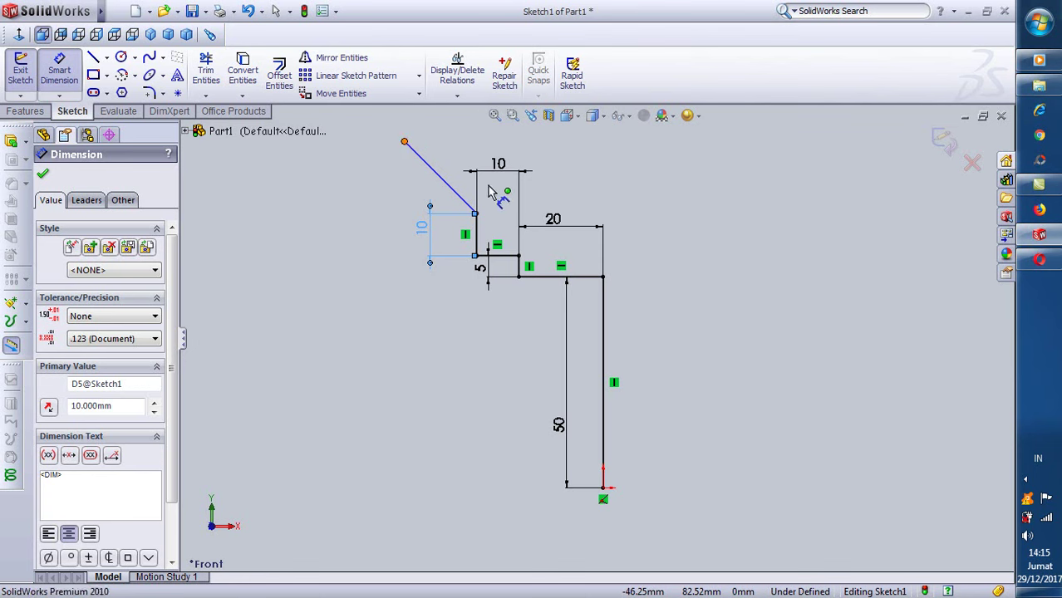
click(476, 214)
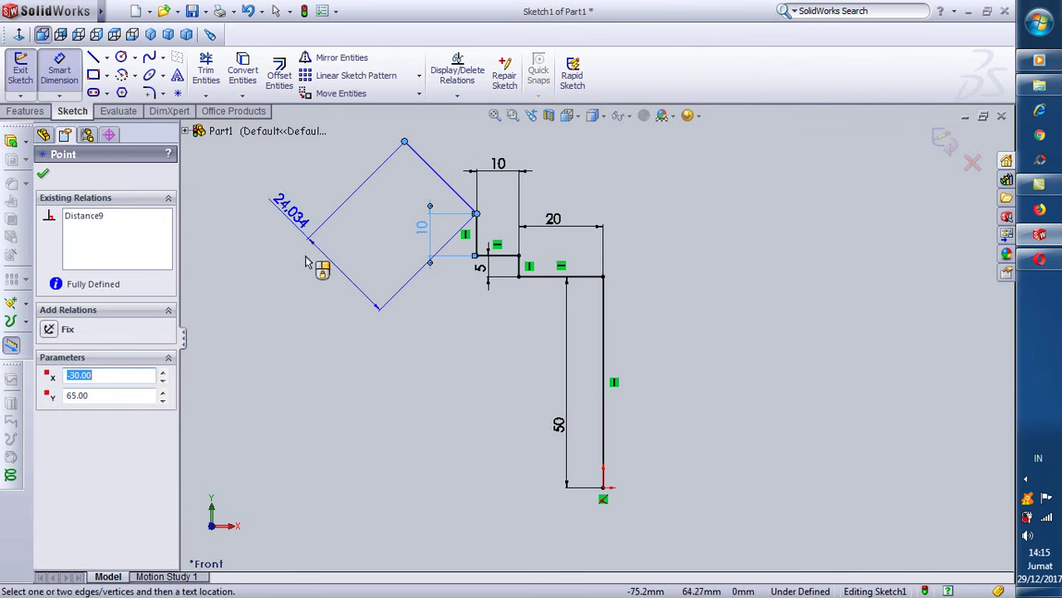
click(330, 299)
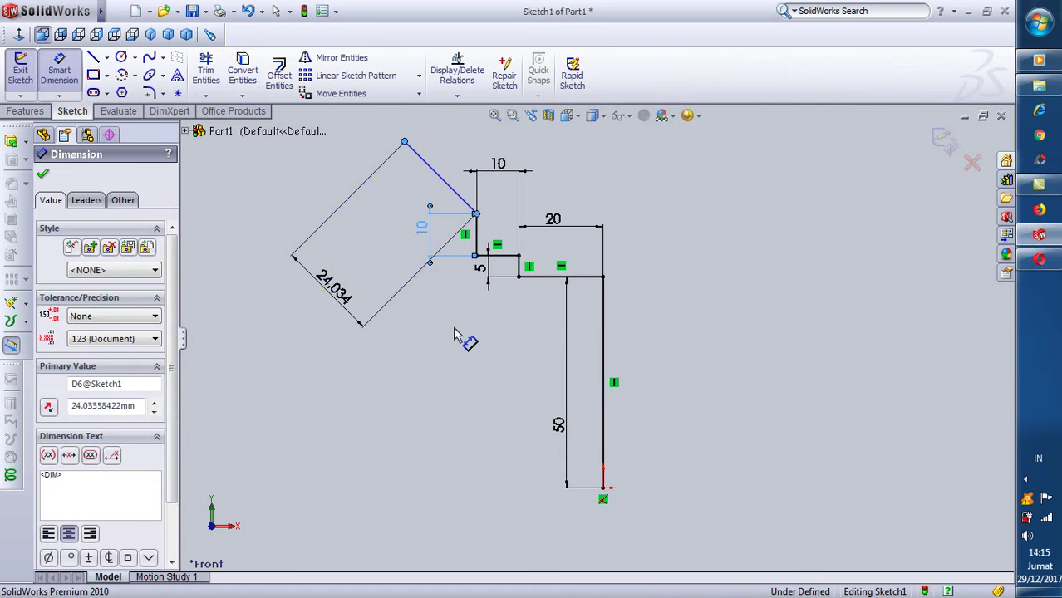
text(20)
click(268, 319)
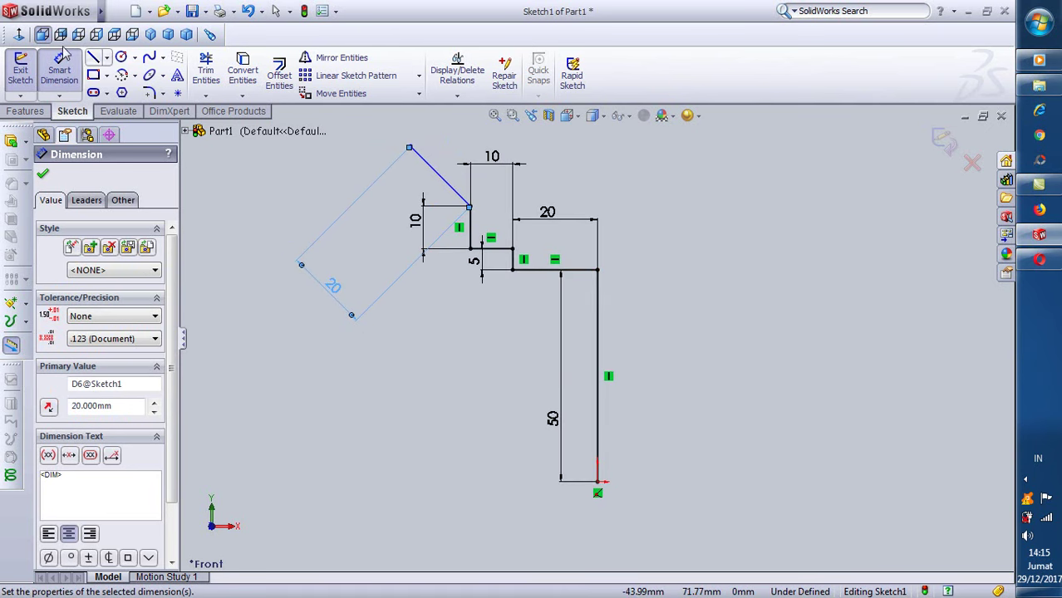
- Draw a horizontal line right from the top of the 50 mm line and dimension it 30 mm
click(93, 60)
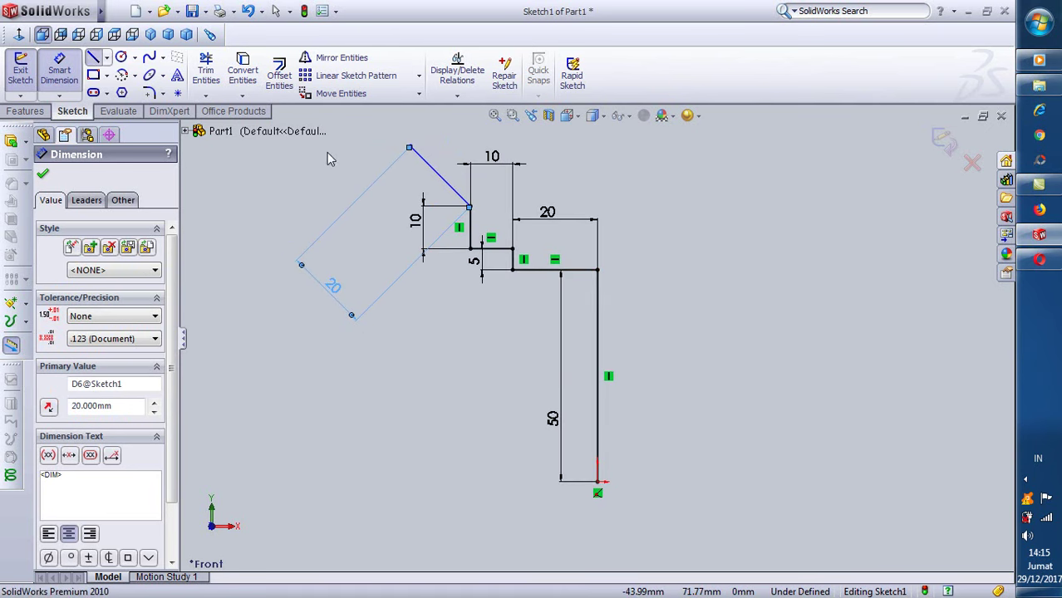
click(597, 270)
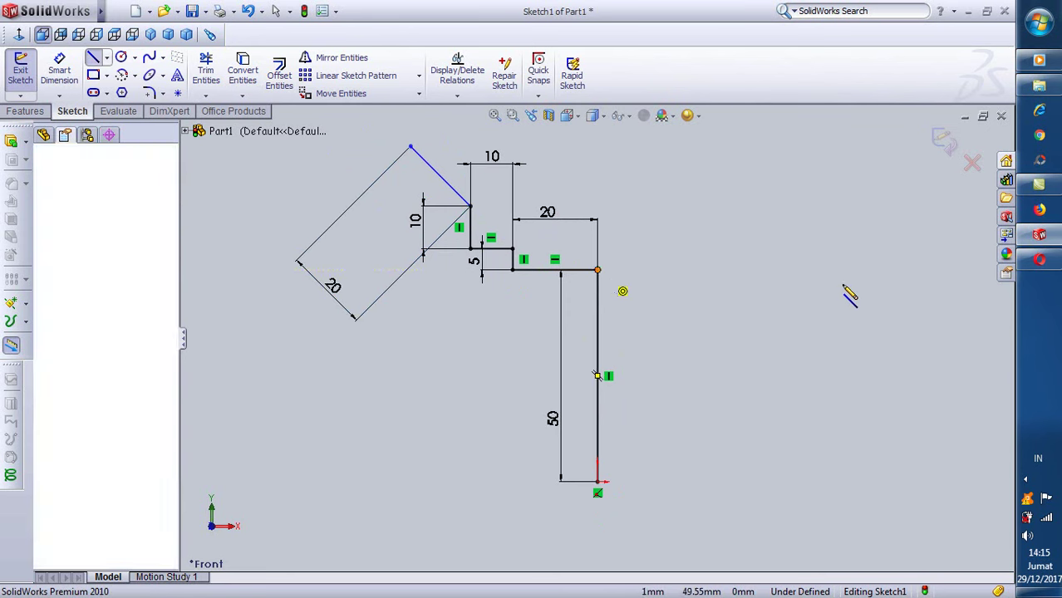
click(783, 270)
right_click(783, 270)
click(797, 279)
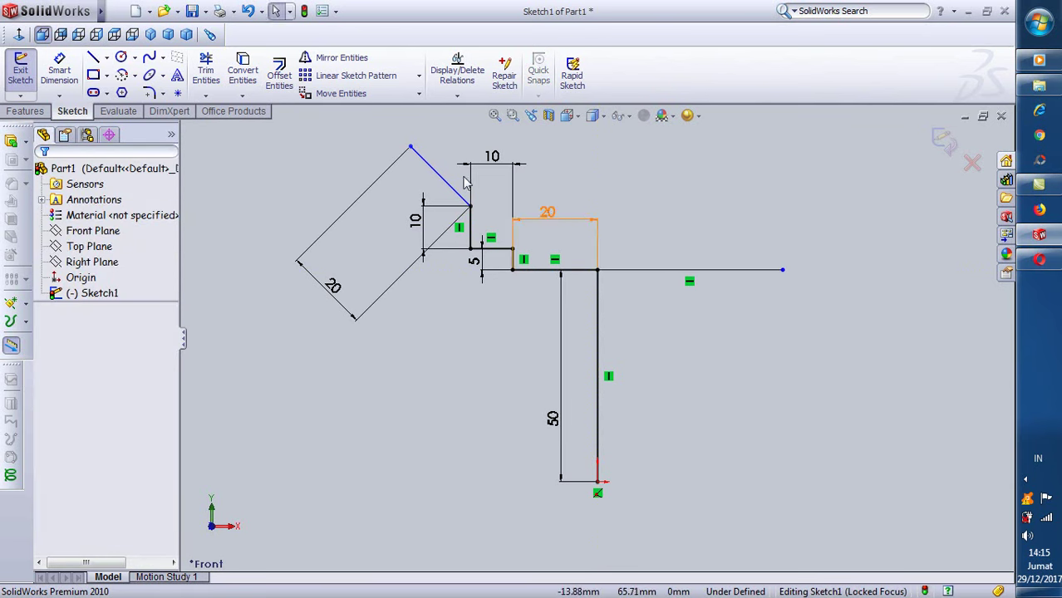
click(59, 70)
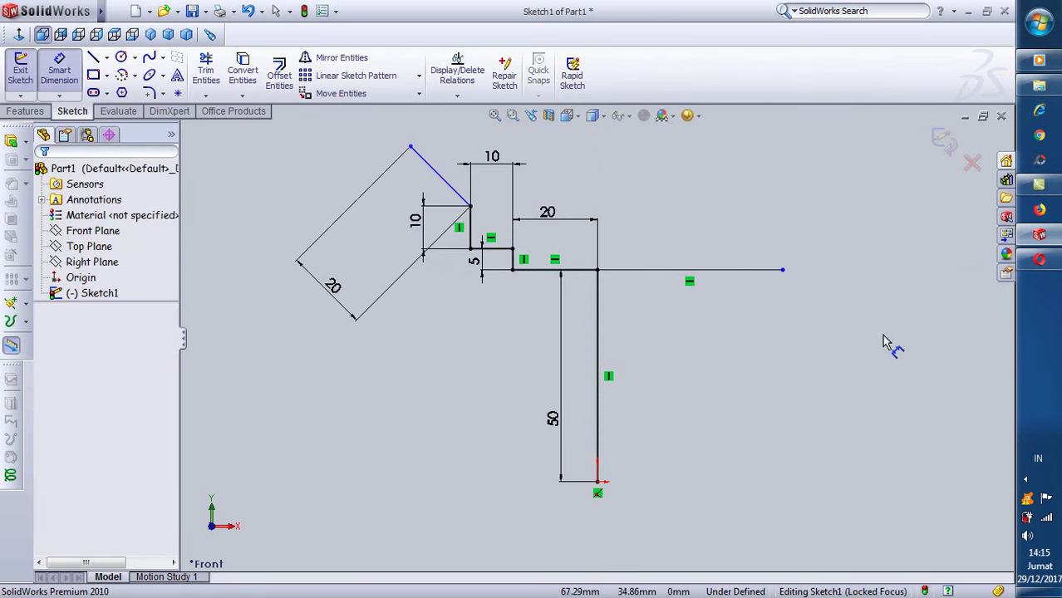
click(597, 270)
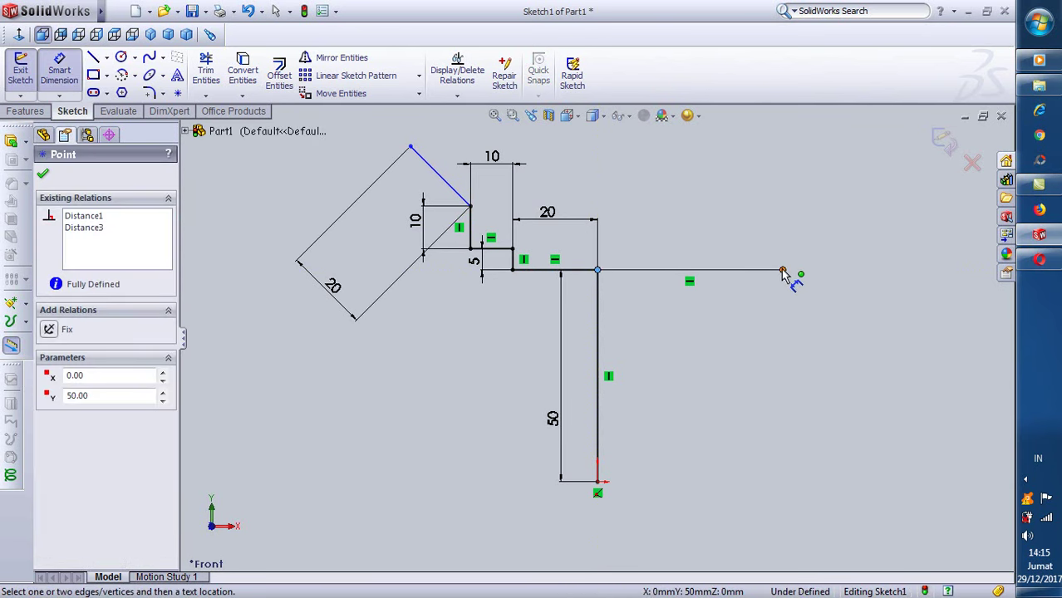
click(782, 271)
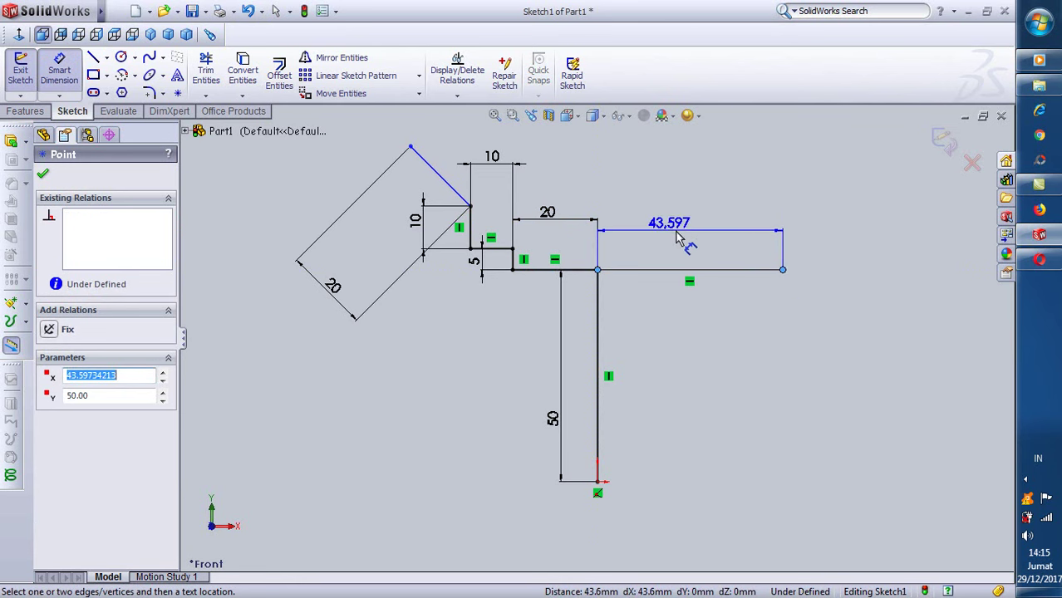
click(700, 229)
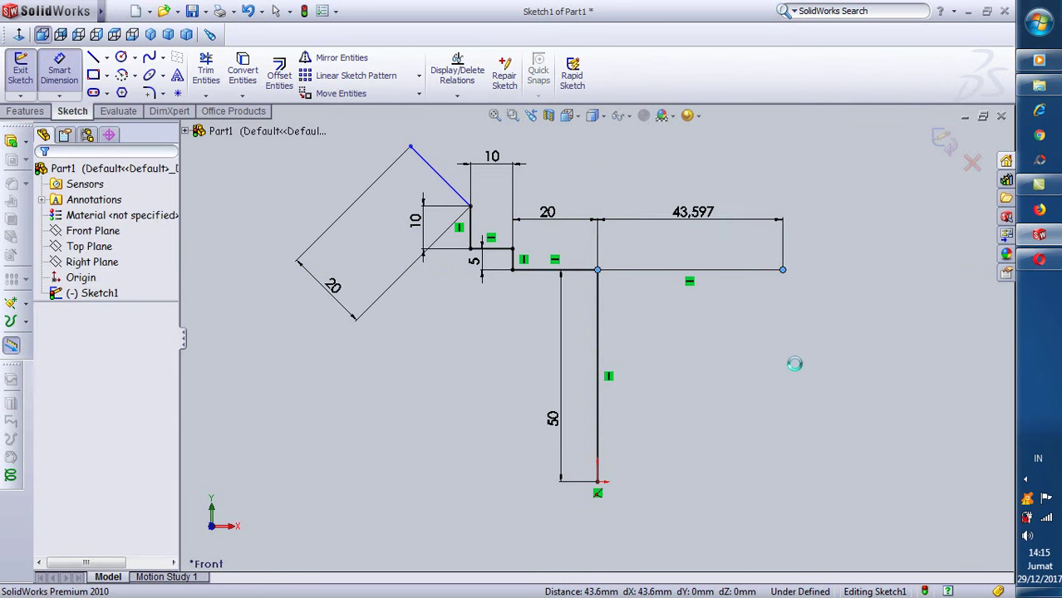
text(30)
click(632, 247)
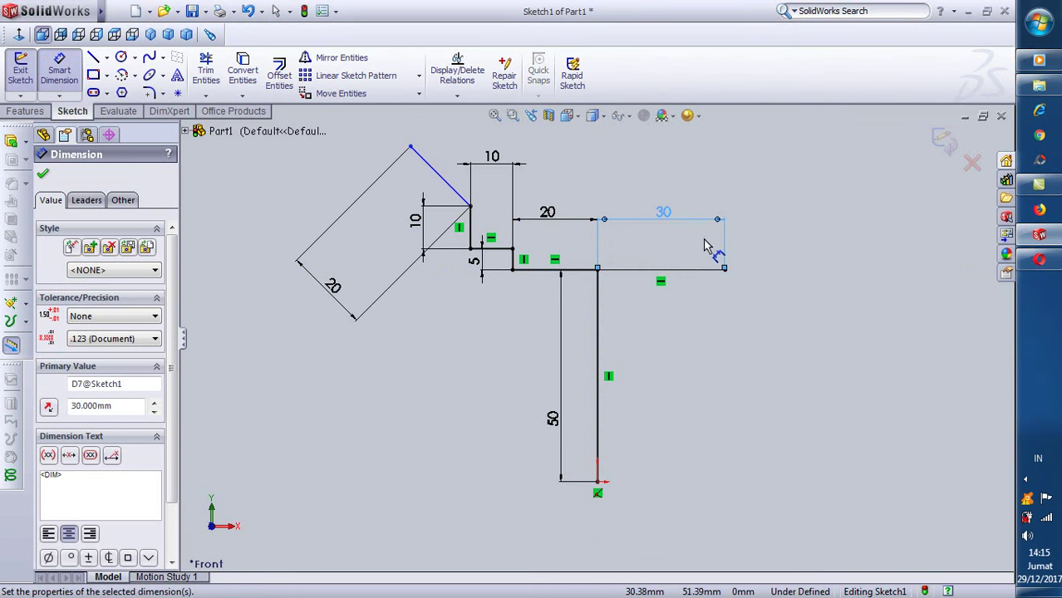
- Change the angled line's length dimension from 20 mm to 15 mm
scroll(724, 227, down, 2)
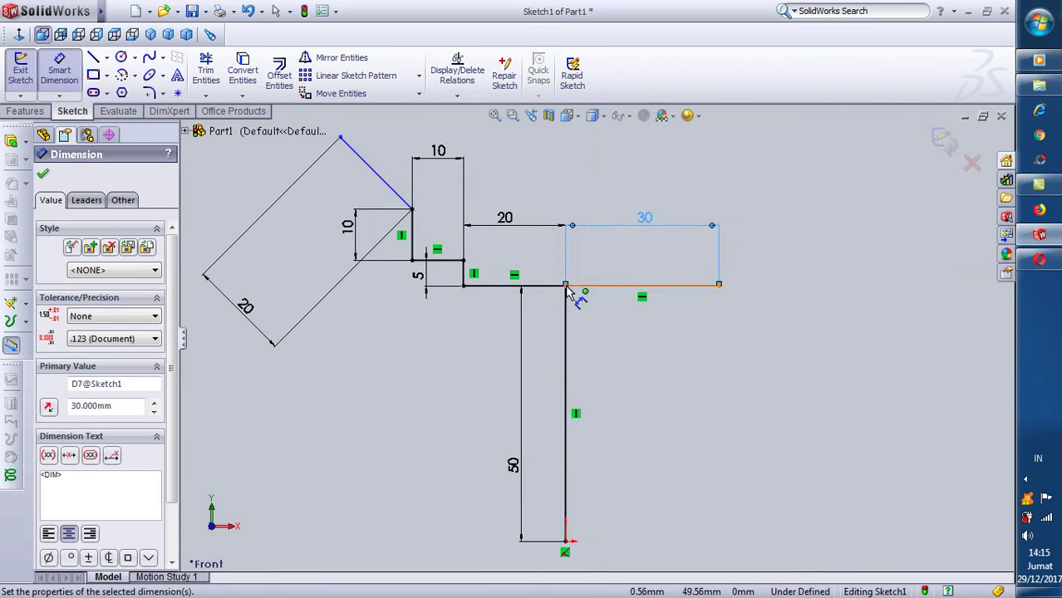
scroll(745, 289, down, 1)
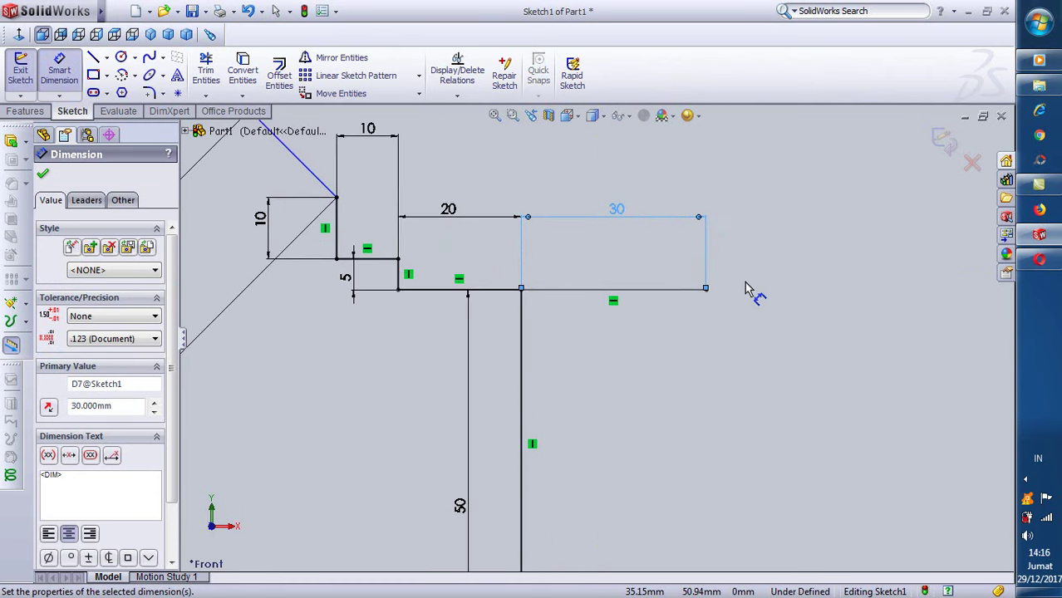
scroll(745, 288, up, 2)
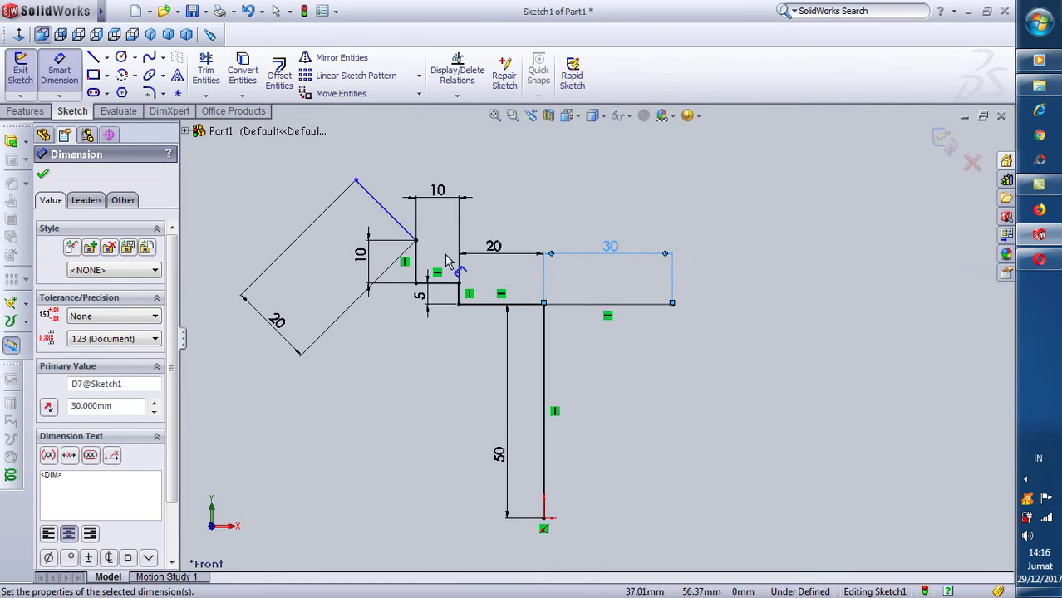
click(277, 323)
double_click(278, 323)
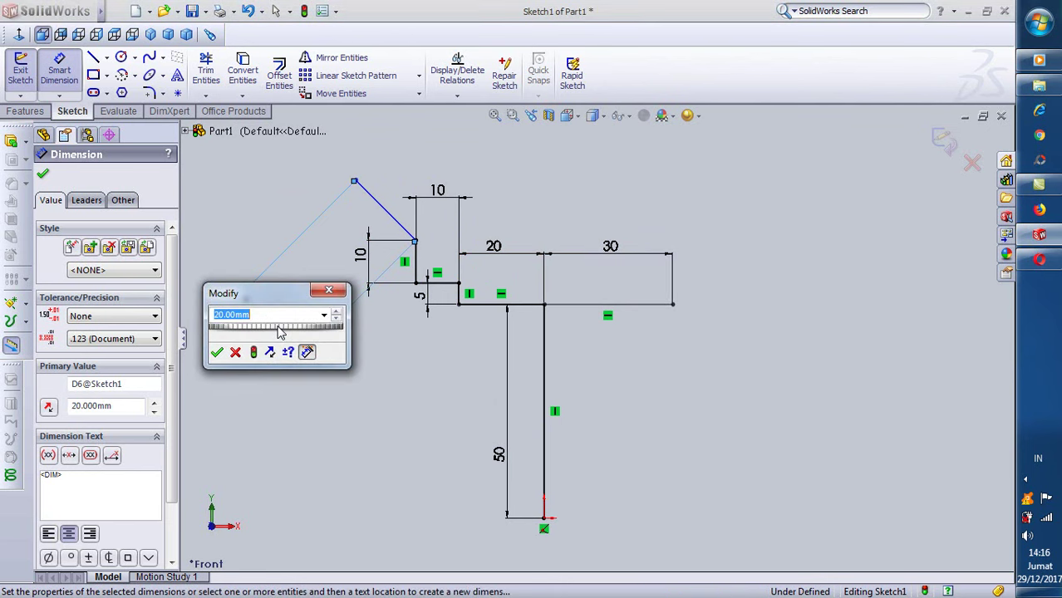
click(217, 355)
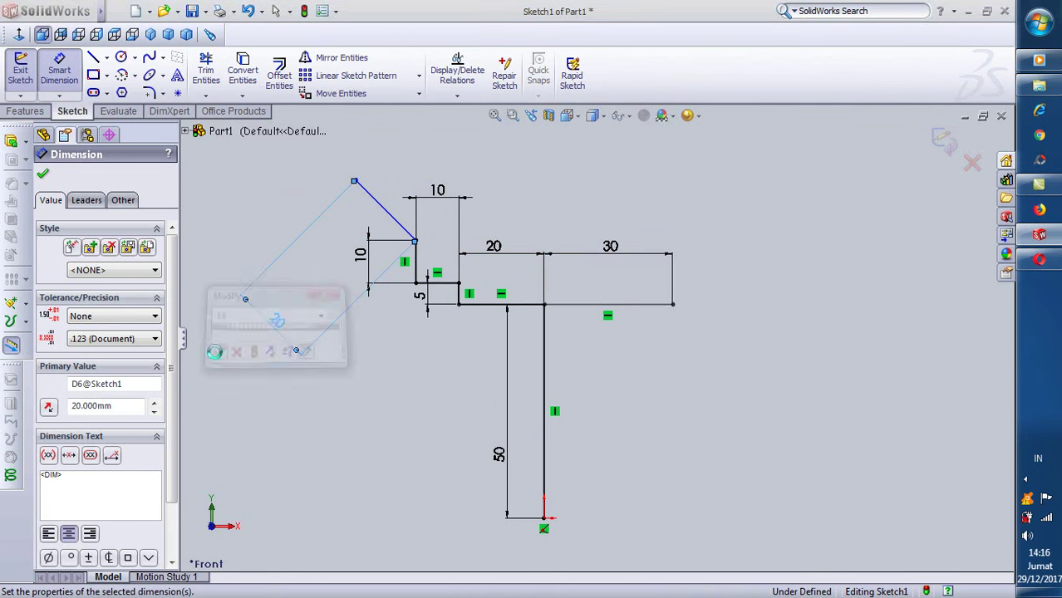
scroll(764, 353, down, 1)
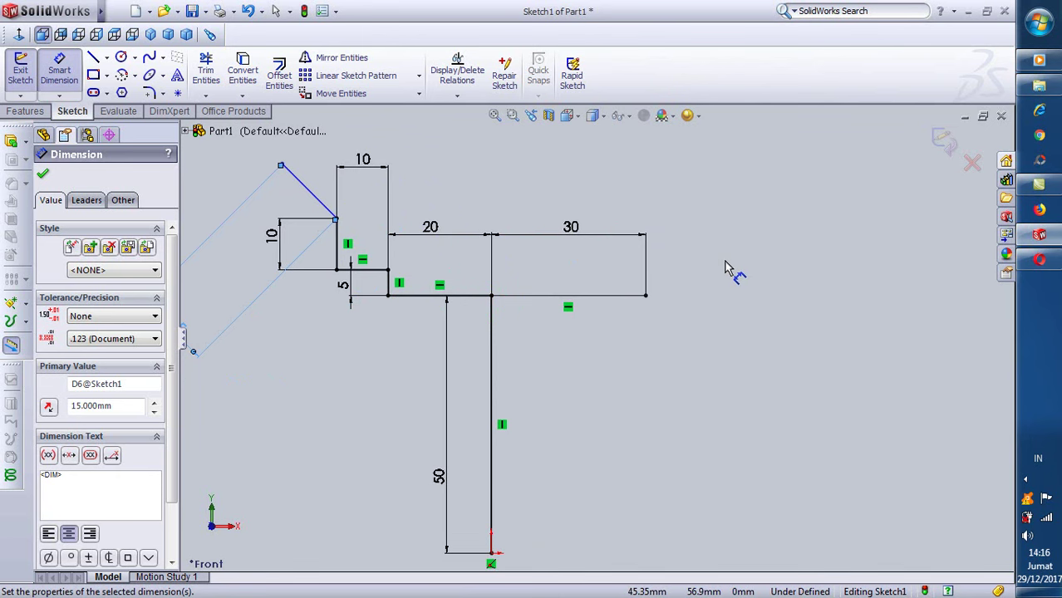
- From the 30 mm line's right end, draw a rise, a right step, another rise and an up-right angled line
click(93, 59)
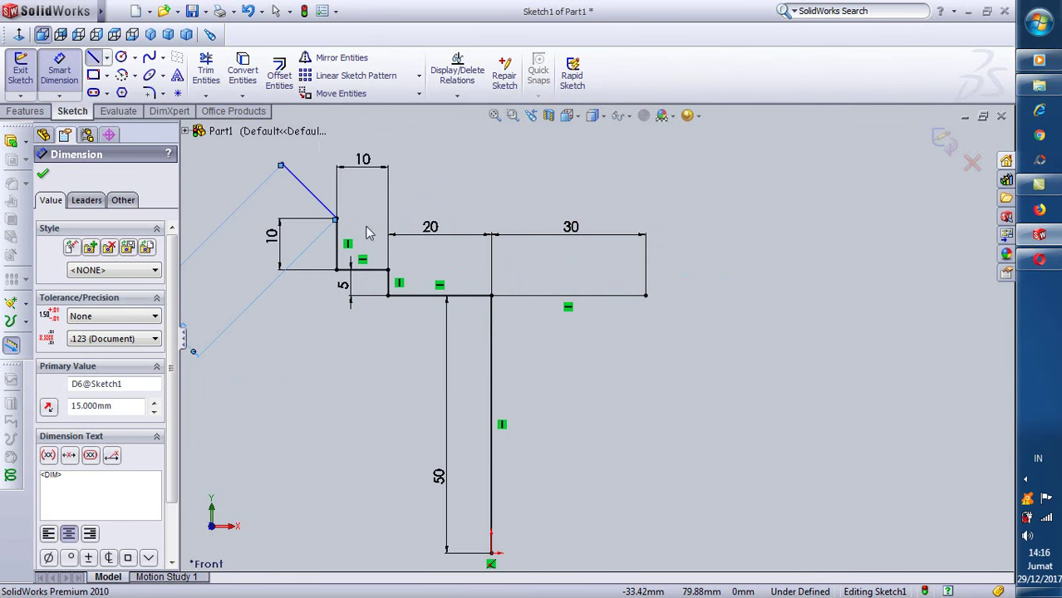
click(645, 295)
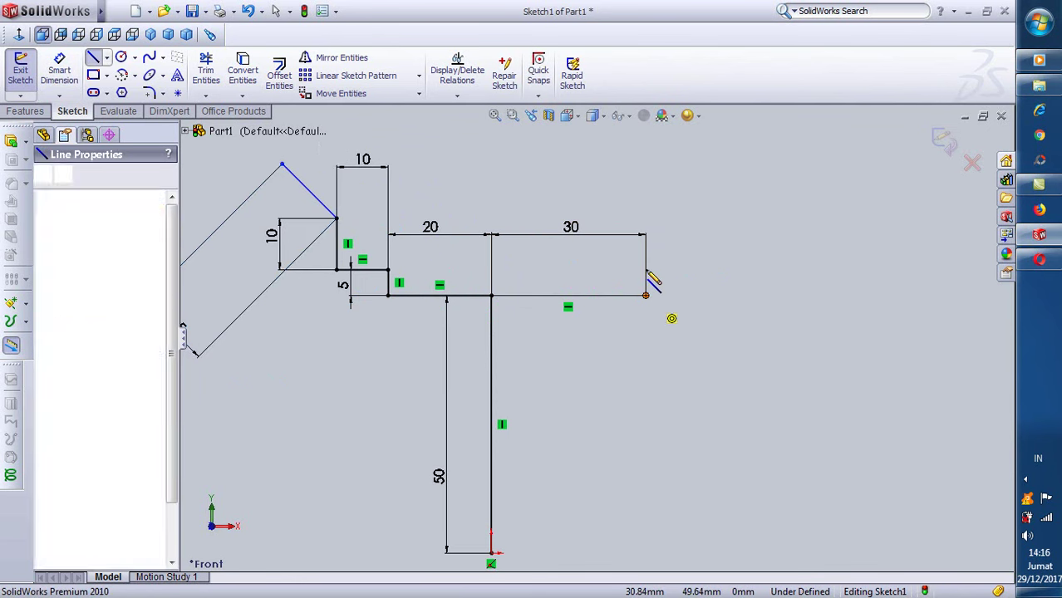
click(648, 270)
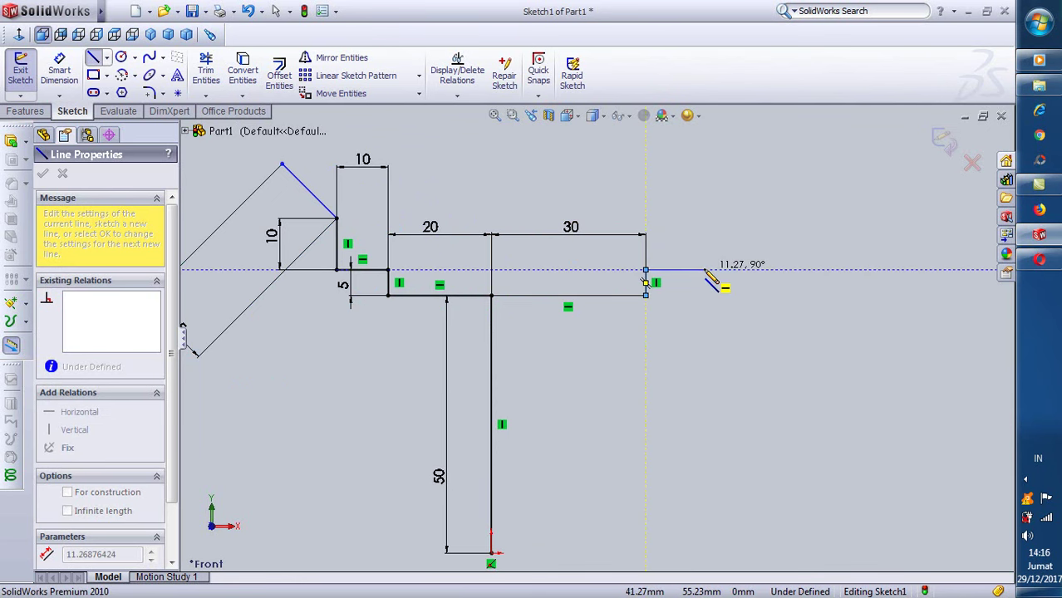
click(701, 270)
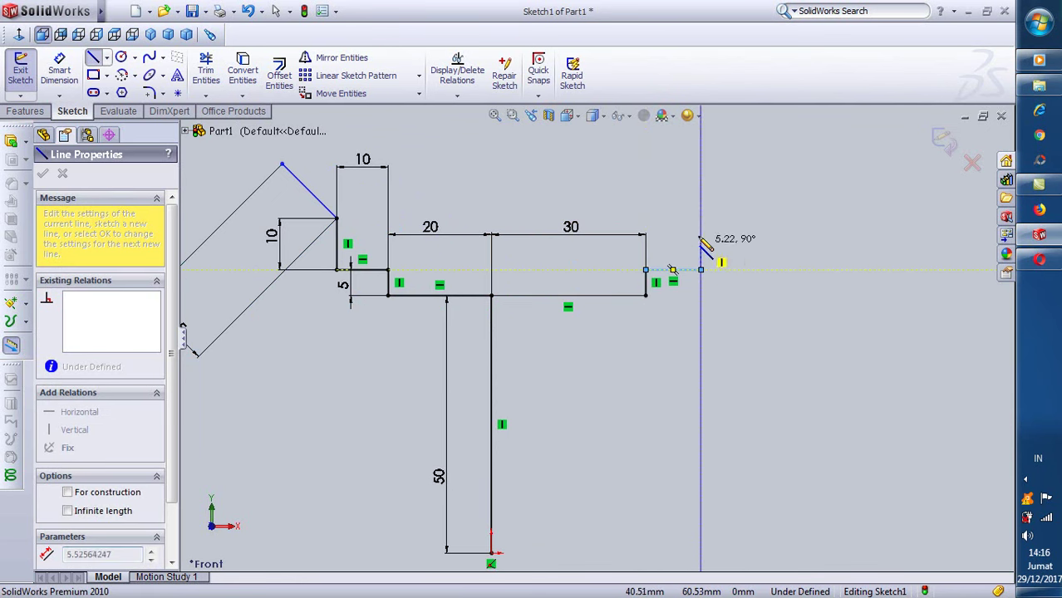
click(700, 218)
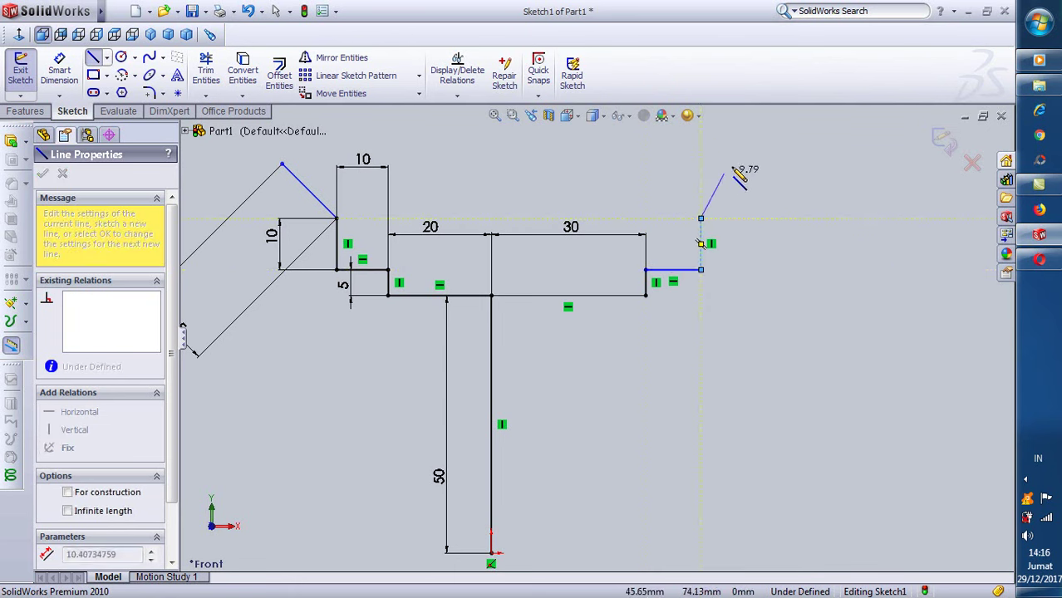
click(736, 163)
right_click(736, 163)
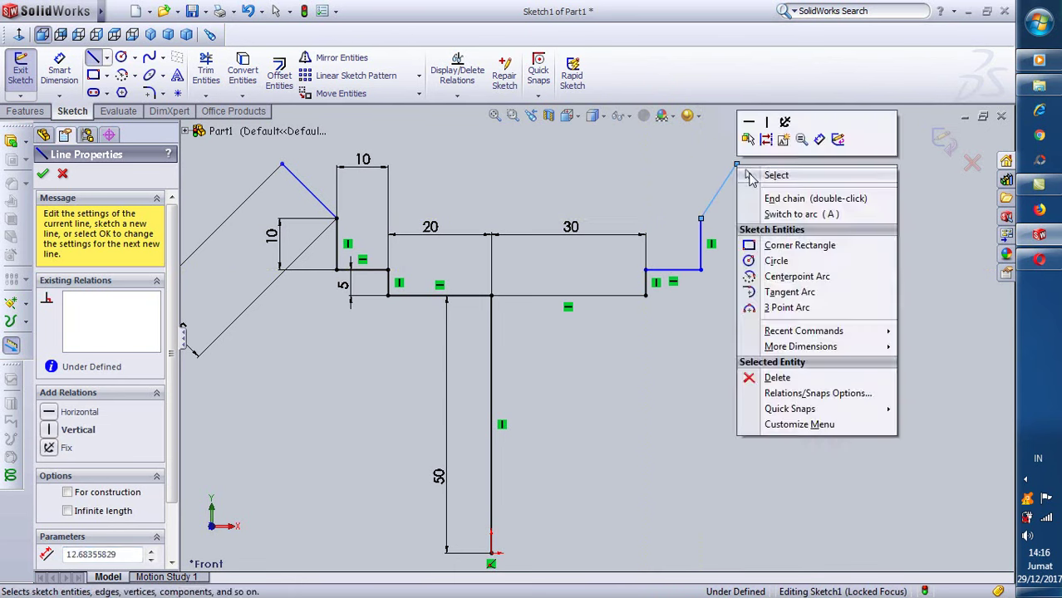
click(758, 174)
click(58, 68)
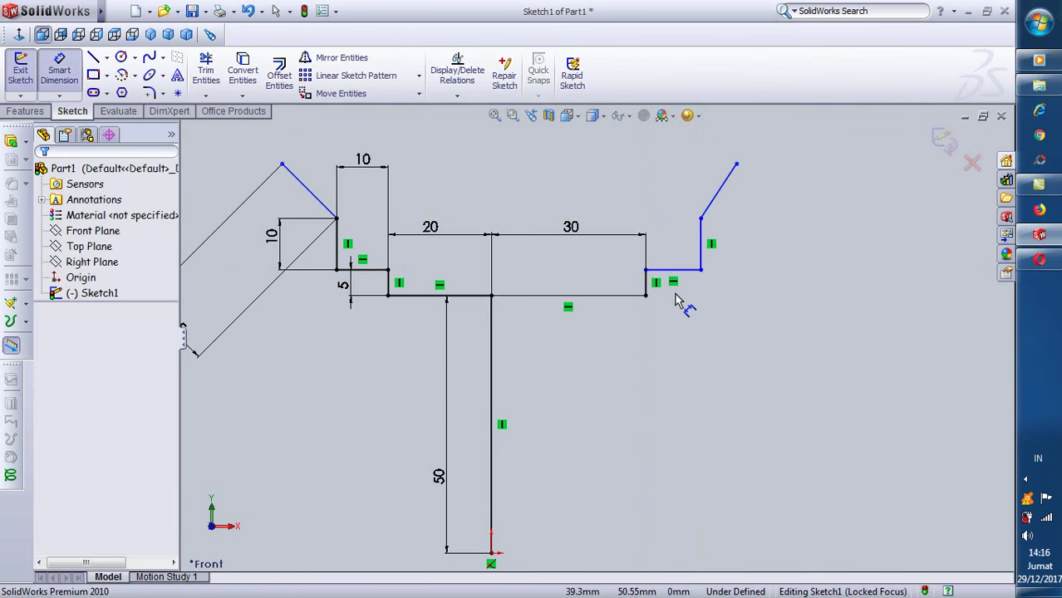
- Dimension the right step's short horizontal line to 10 mm
click(645, 271)
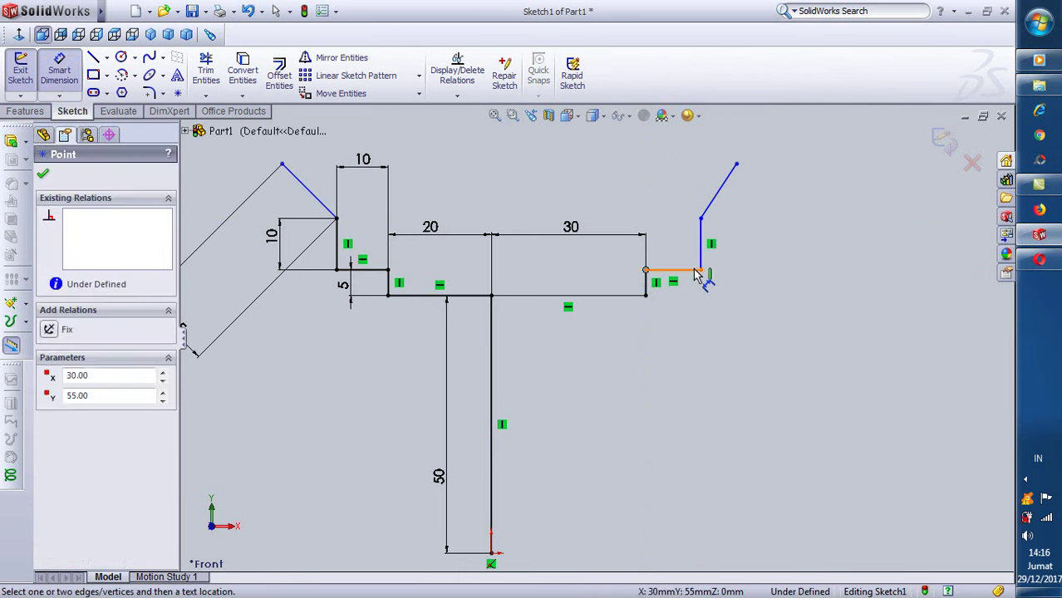
click(700, 271)
click(696, 324)
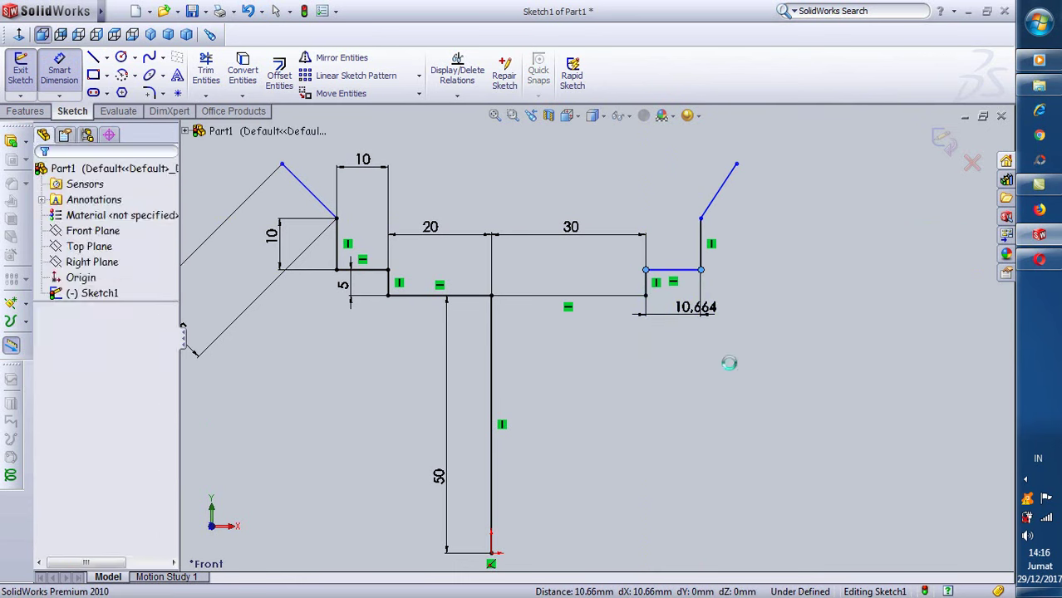
text(10)
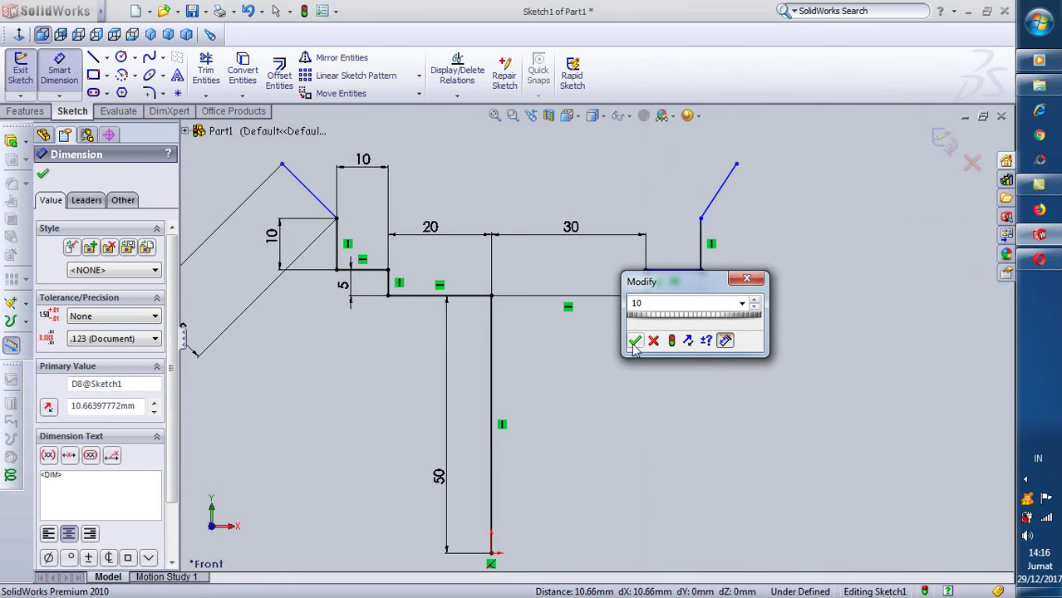
click(633, 343)
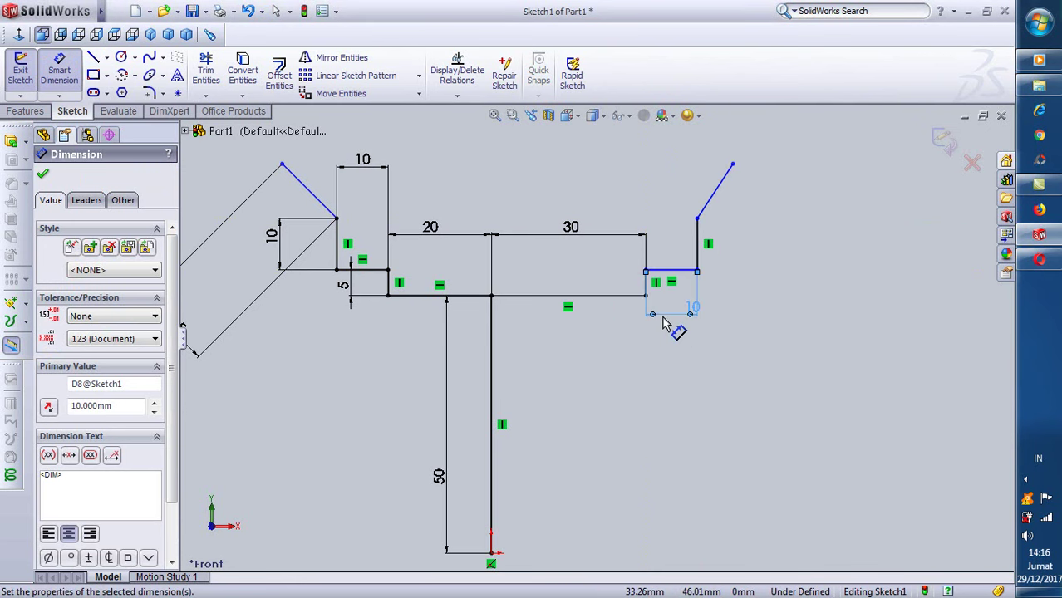
- Add a 10 mm height dimension to the vertical step and reattach it to the angled line's top
click(697, 219)
click(696, 272)
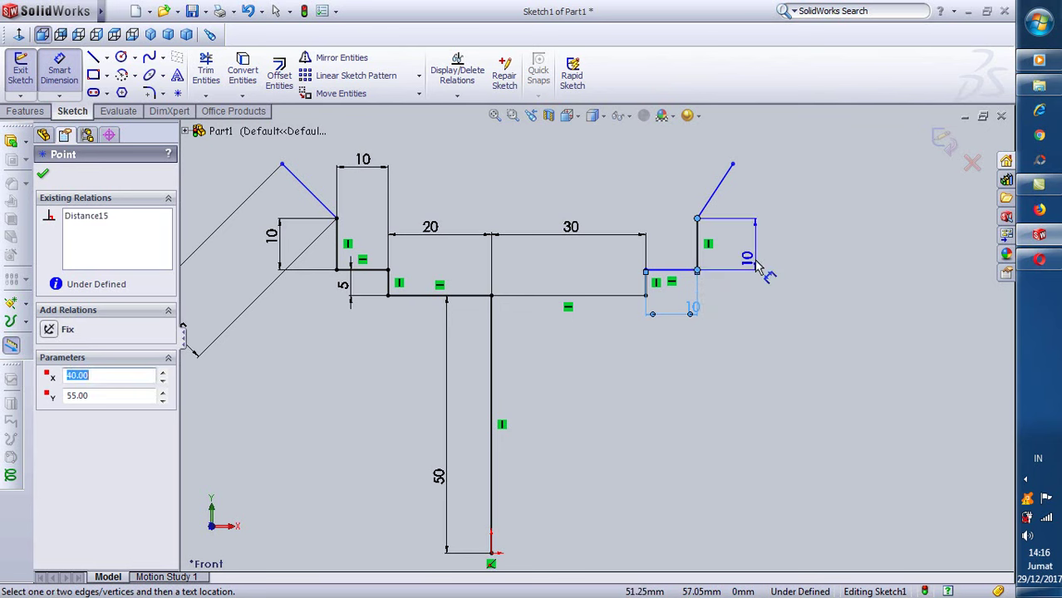
click(756, 264)
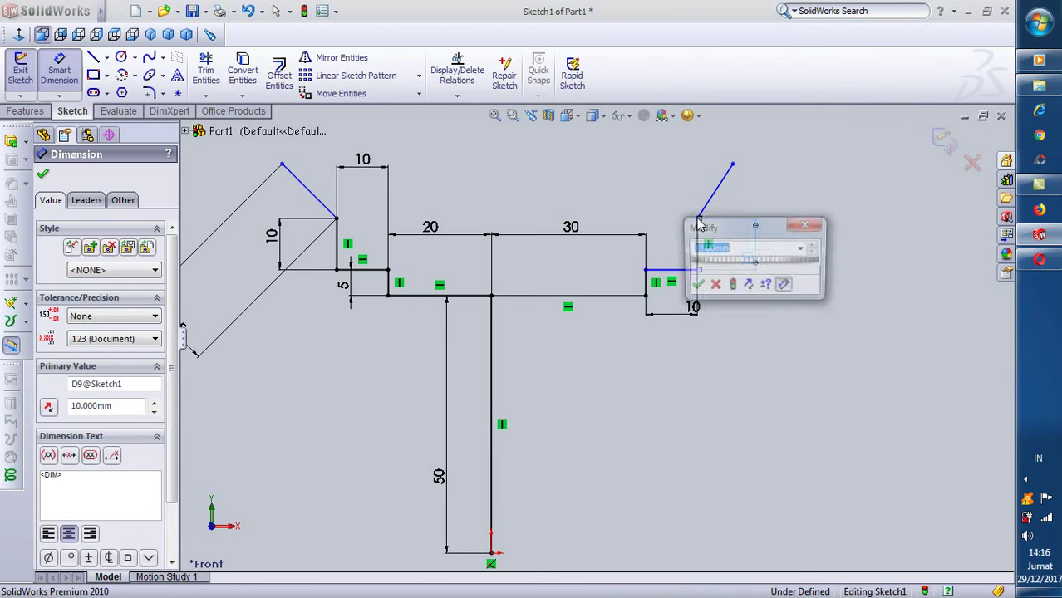
click(695, 286)
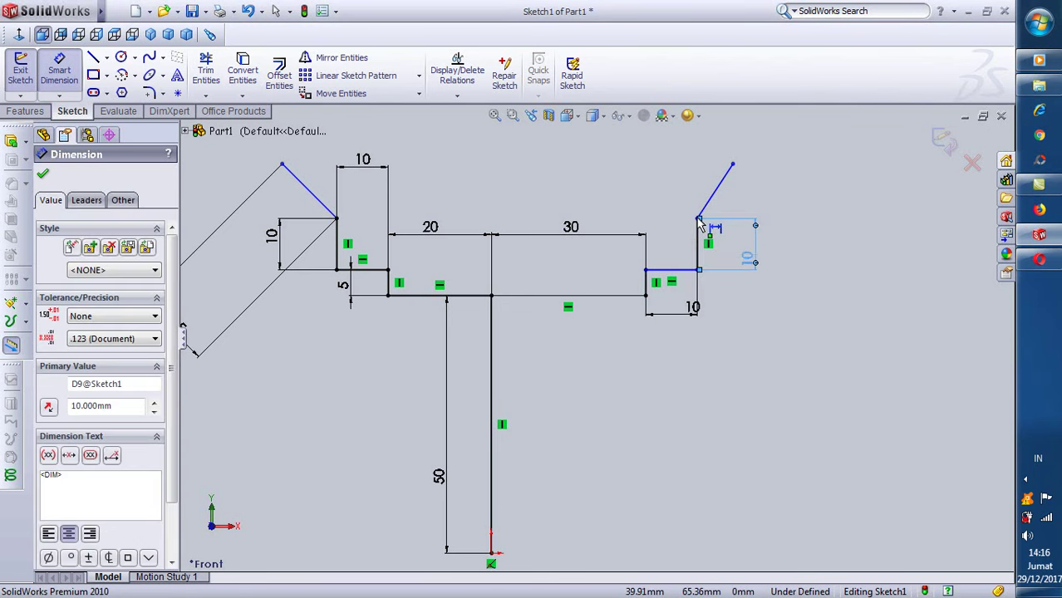
key(Escape)
drag(732, 172, 732, 166)
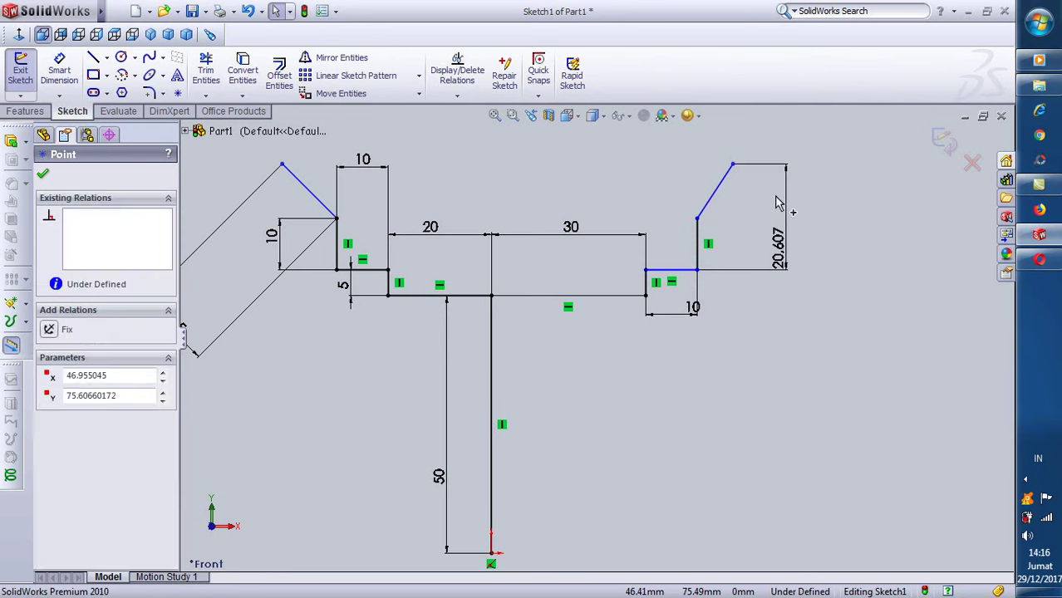
click(59, 71)
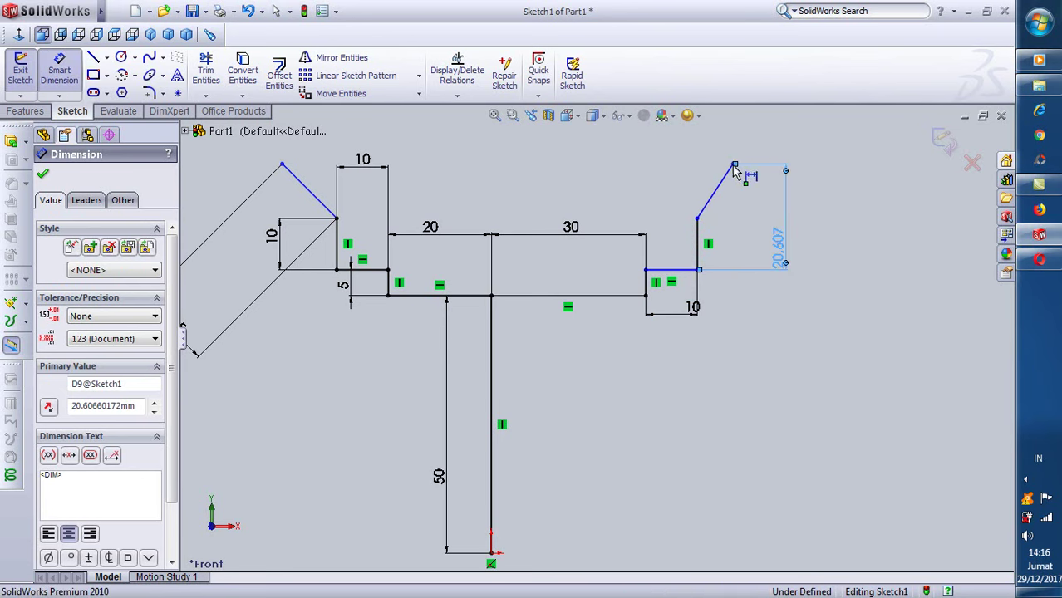
key(Escape)
click(699, 231)
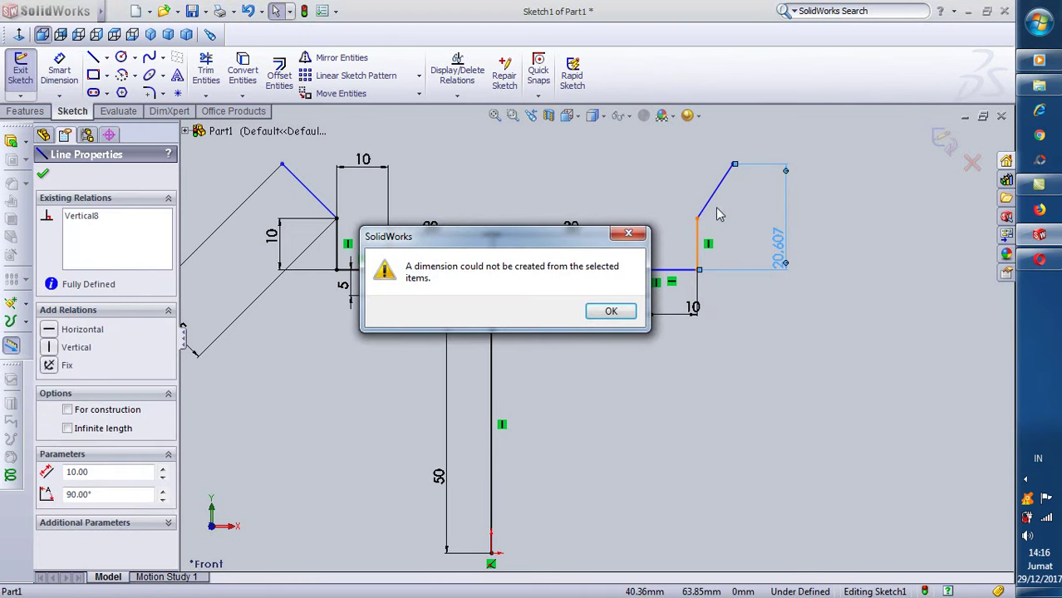
click(633, 235)
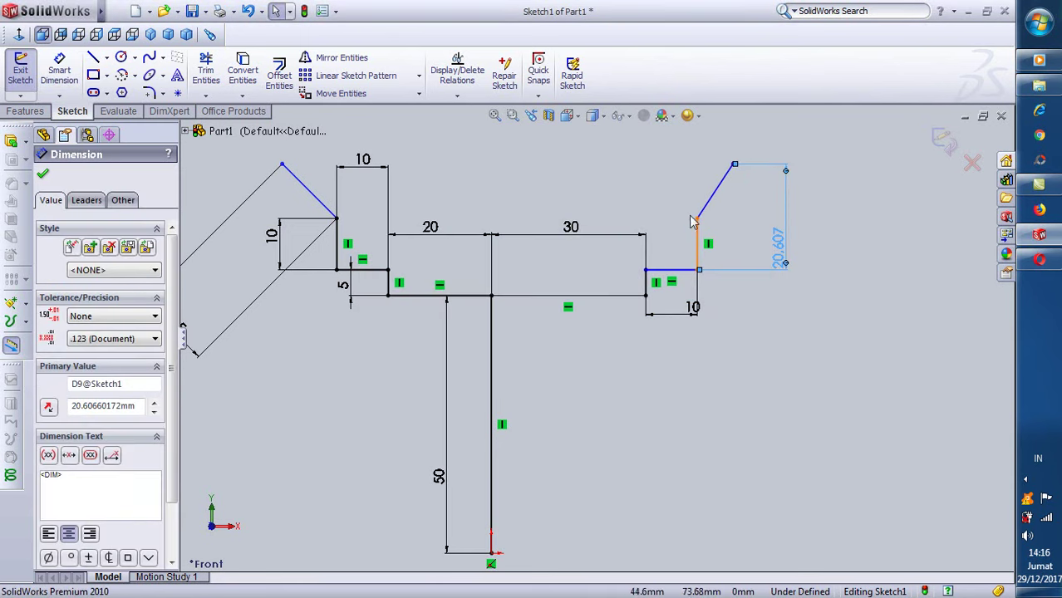
- Give the right angled line a 10 mm length and select the 20.607 height dimension
click(733, 166)
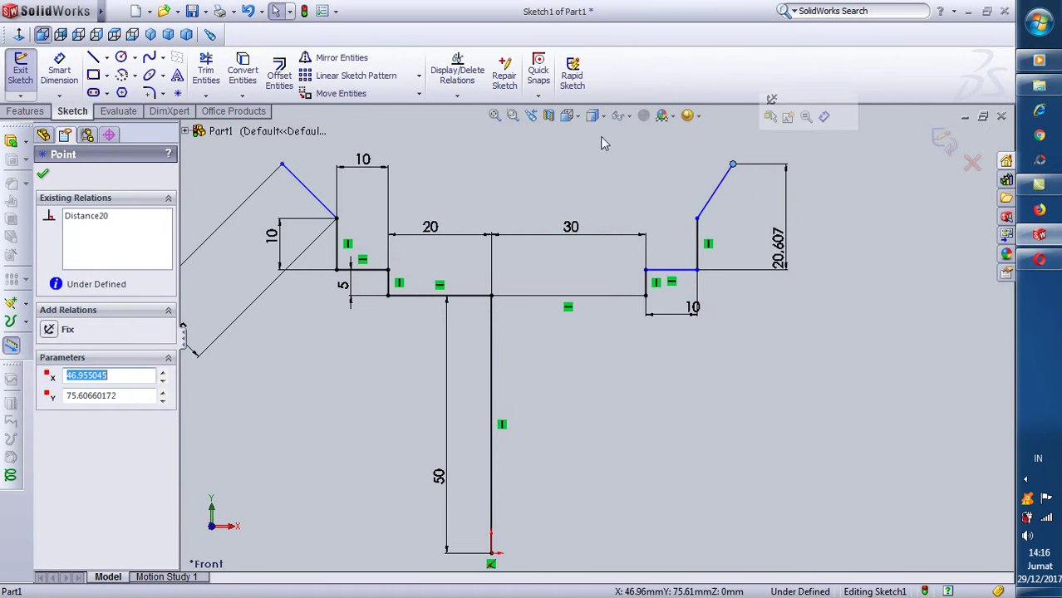
click(59, 71)
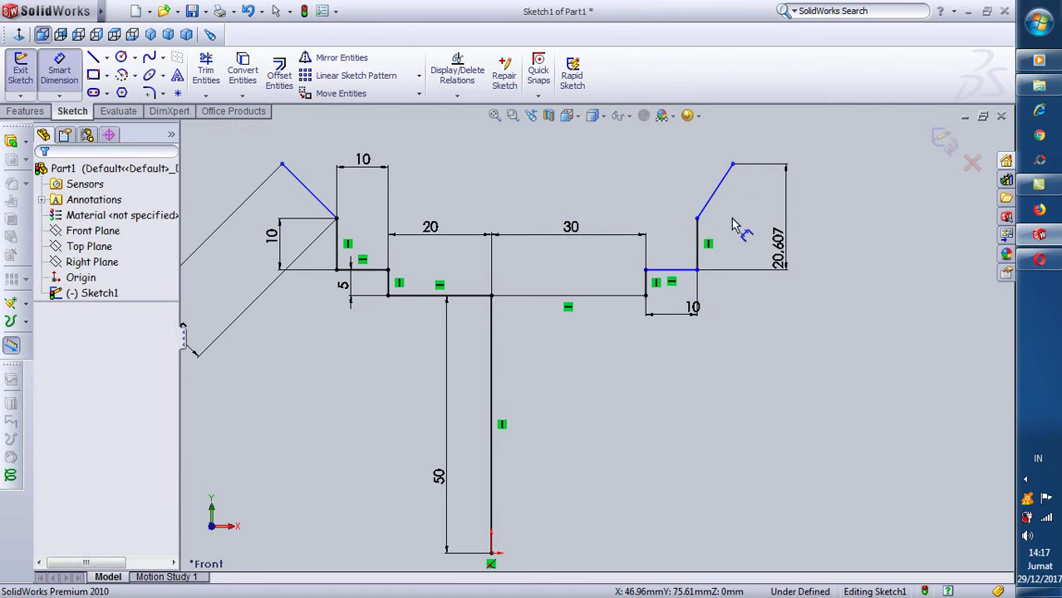
click(697, 220)
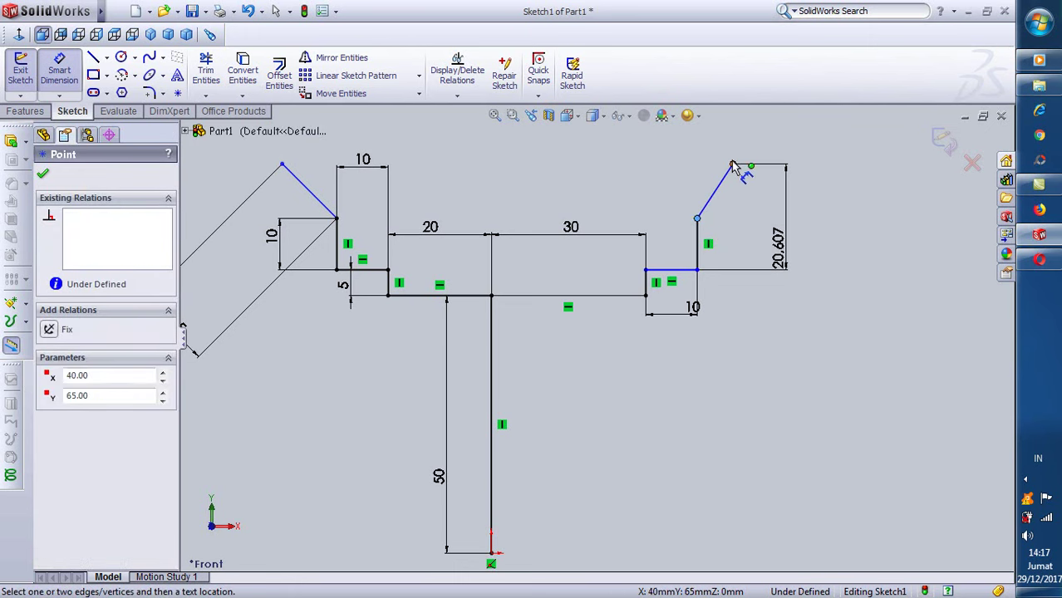
click(733, 165)
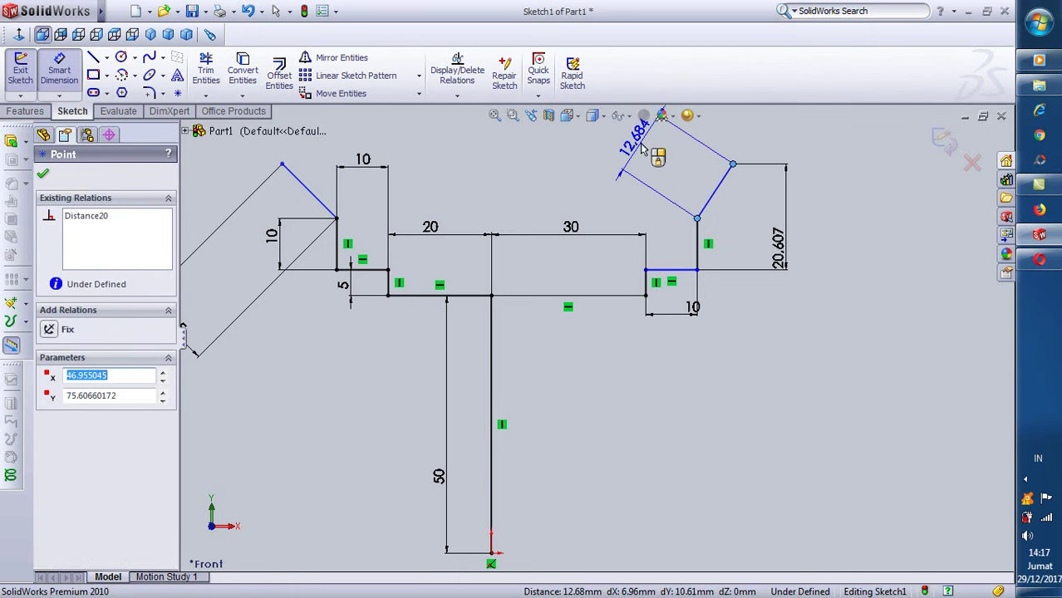
click(640, 148)
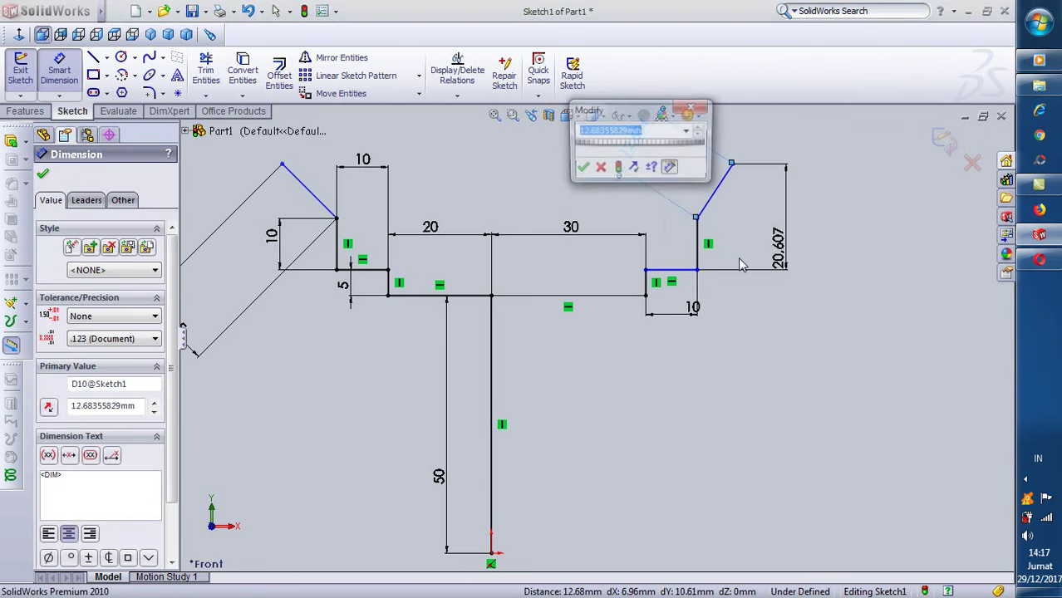
text(10)
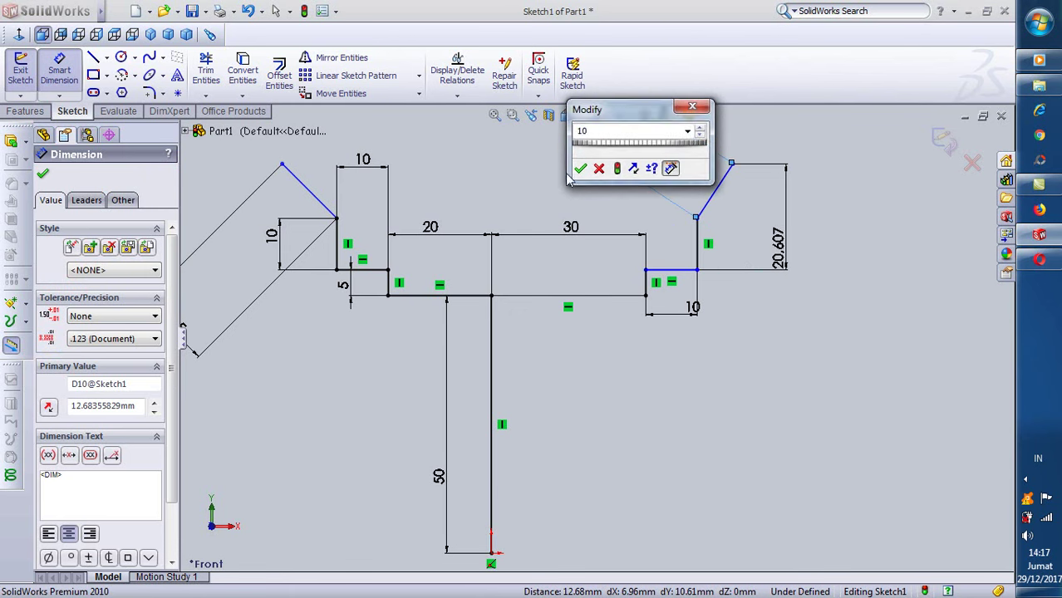
click(581, 169)
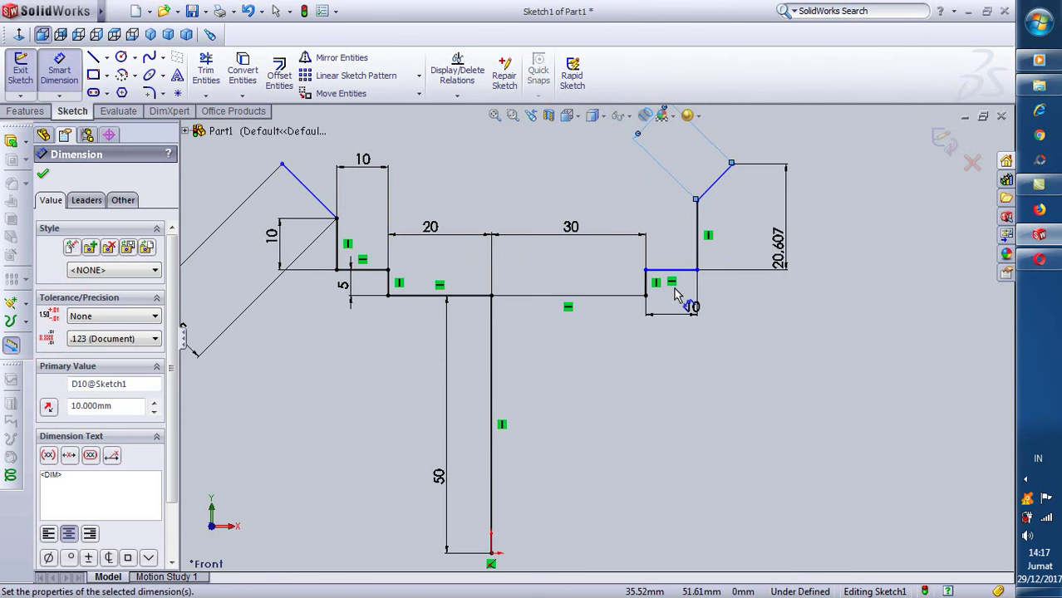
key(Escape)
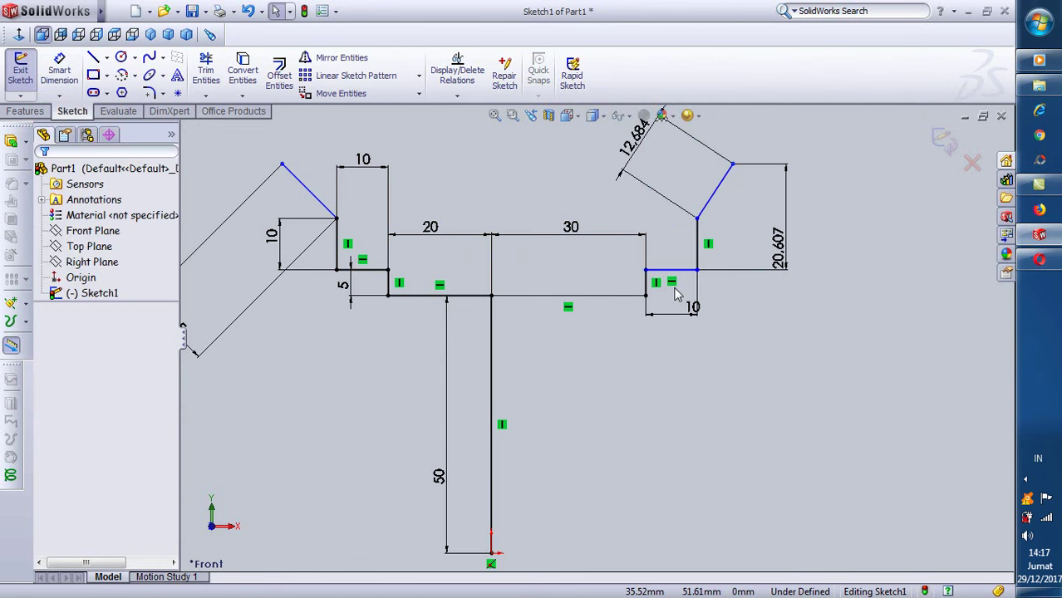
click(794, 237)
right_click(787, 238)
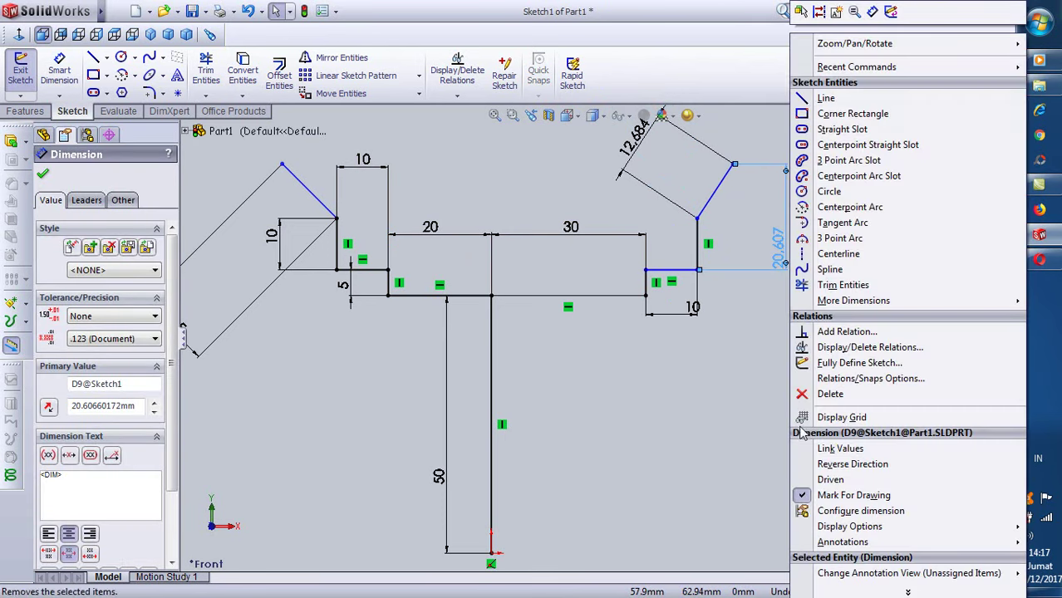